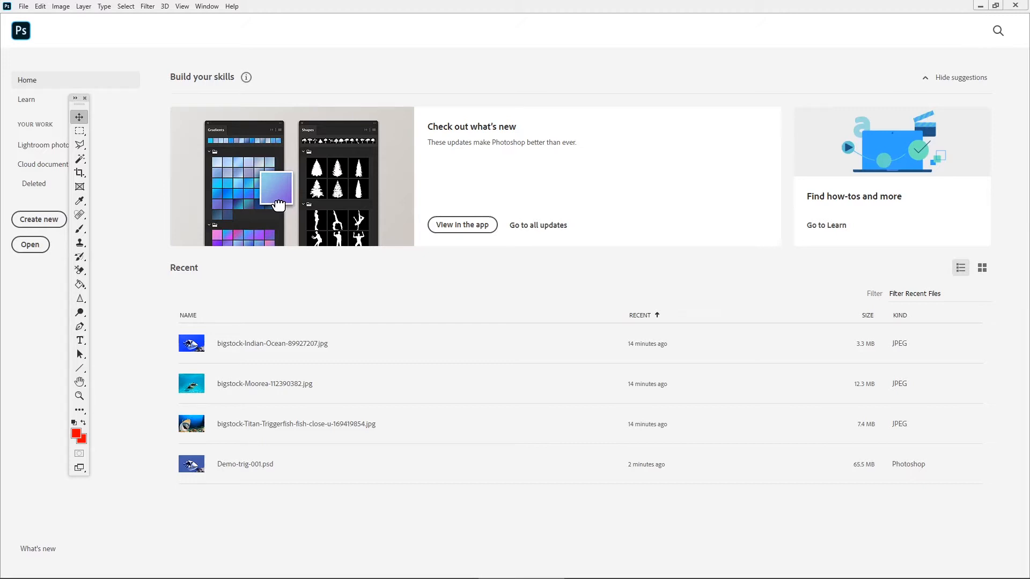
Step: Start a new document and choose CMYK Color as its color mode
click(26, 9)
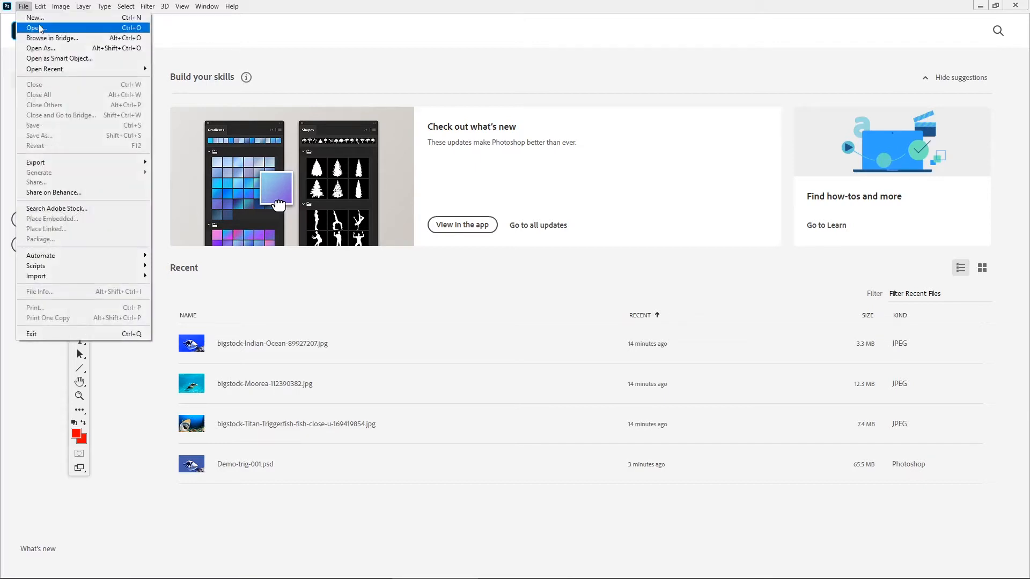
click(47, 19)
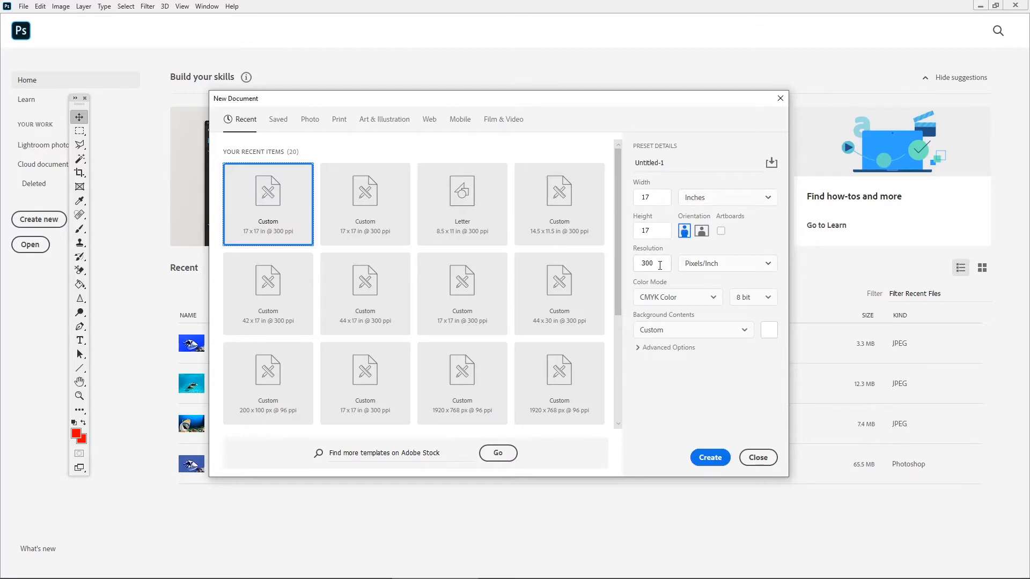
click(708, 300)
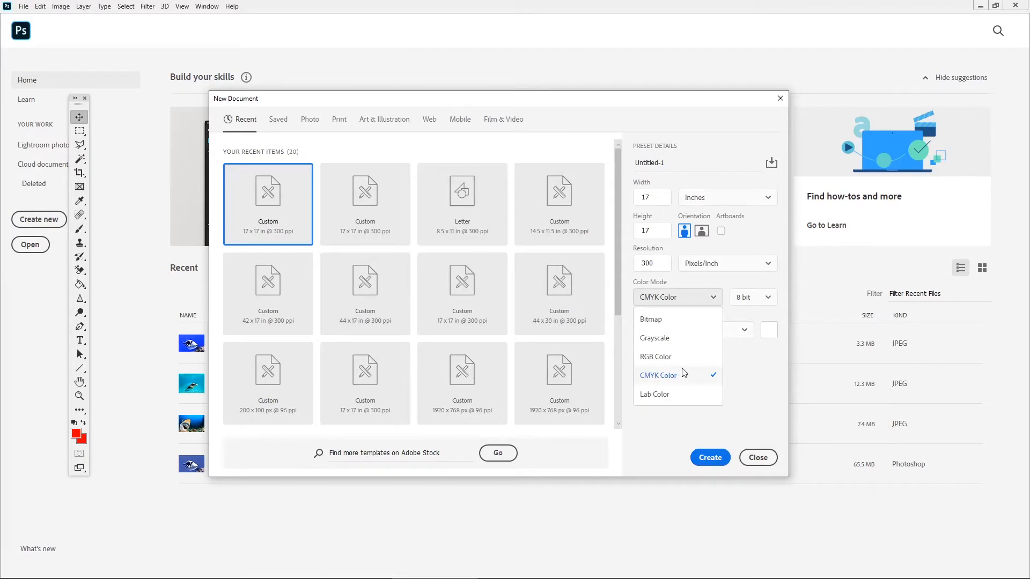
click(696, 380)
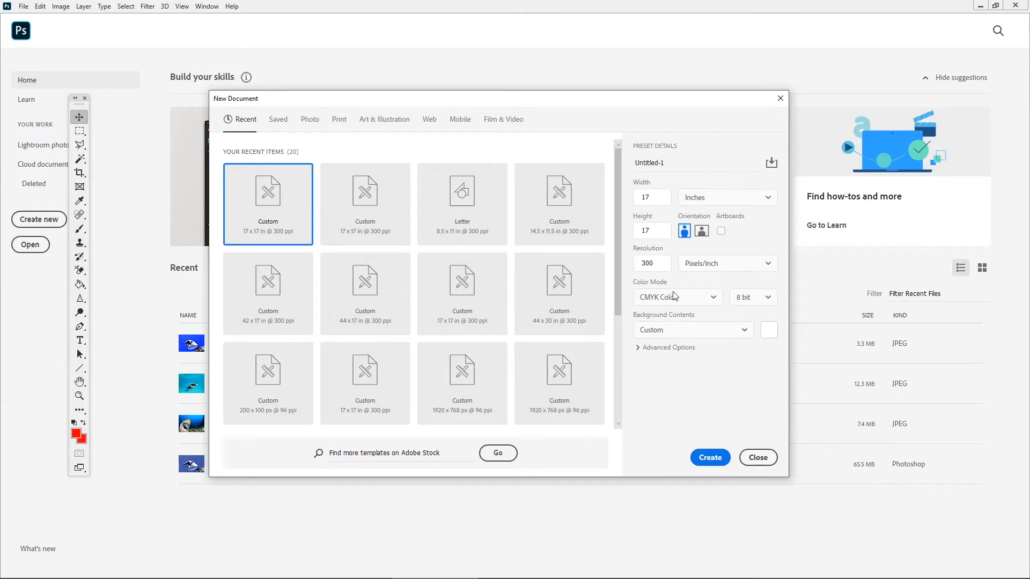
Step: Set the new document's width to 44 inches and height to 30 inches, and create it
drag(657, 197, 621, 197)
text(444)
drag(666, 198, 638, 198)
text(44)
drag(681, 99, 674, 95)
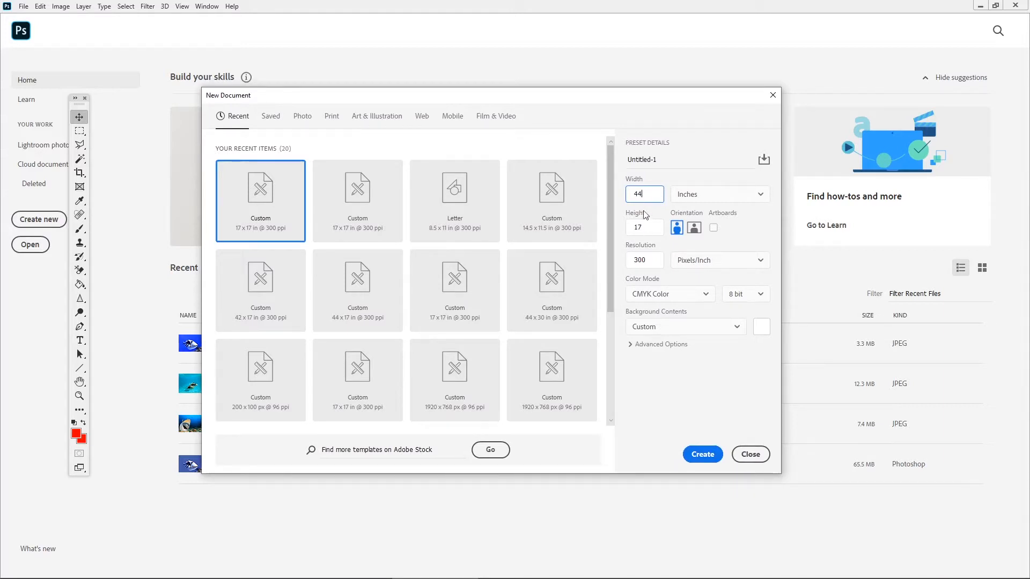
click(652, 228)
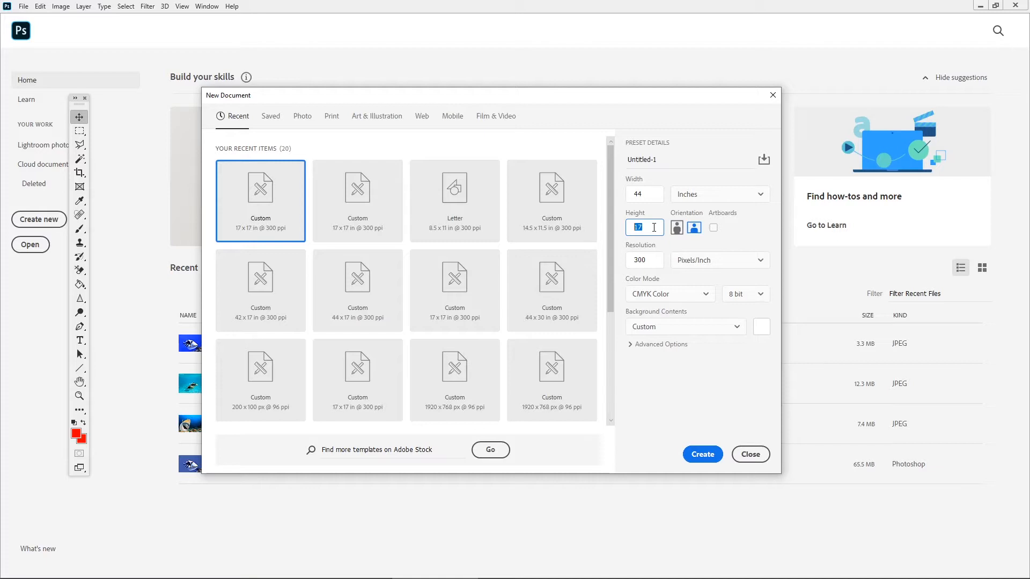
text(30)
click(701, 454)
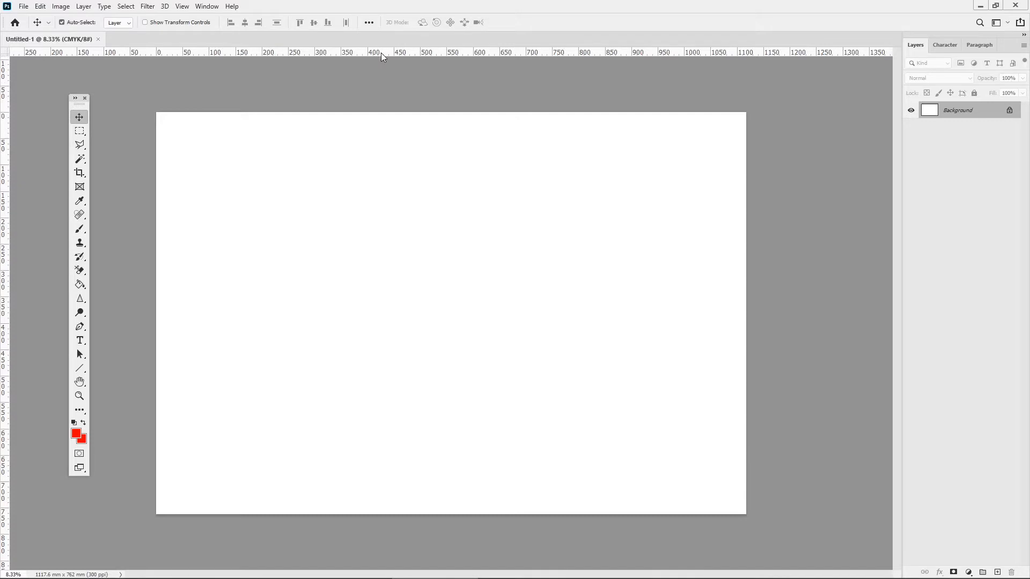
Step: Change the ruler units of the document to inches
click(182, 7)
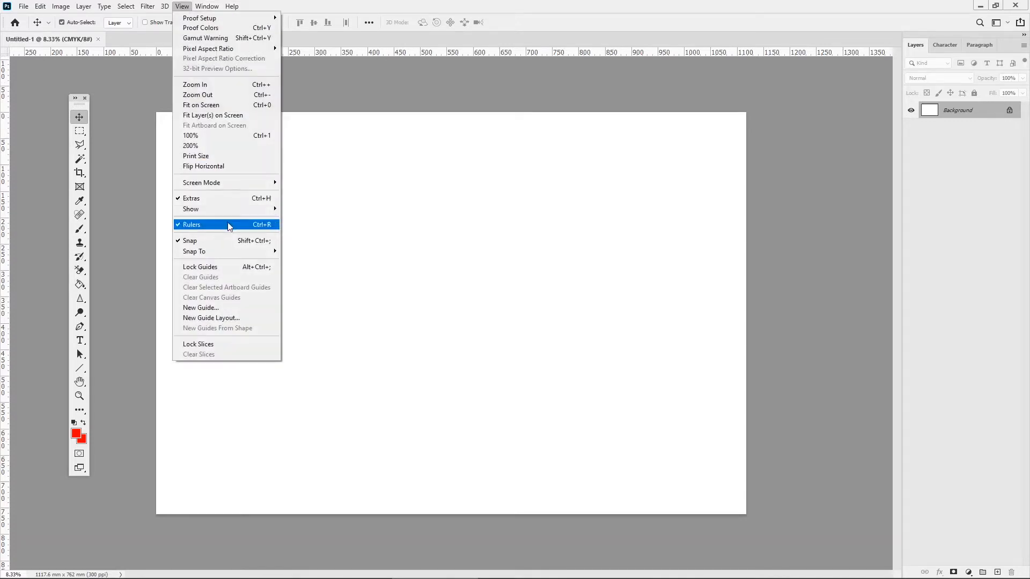
click(340, 194)
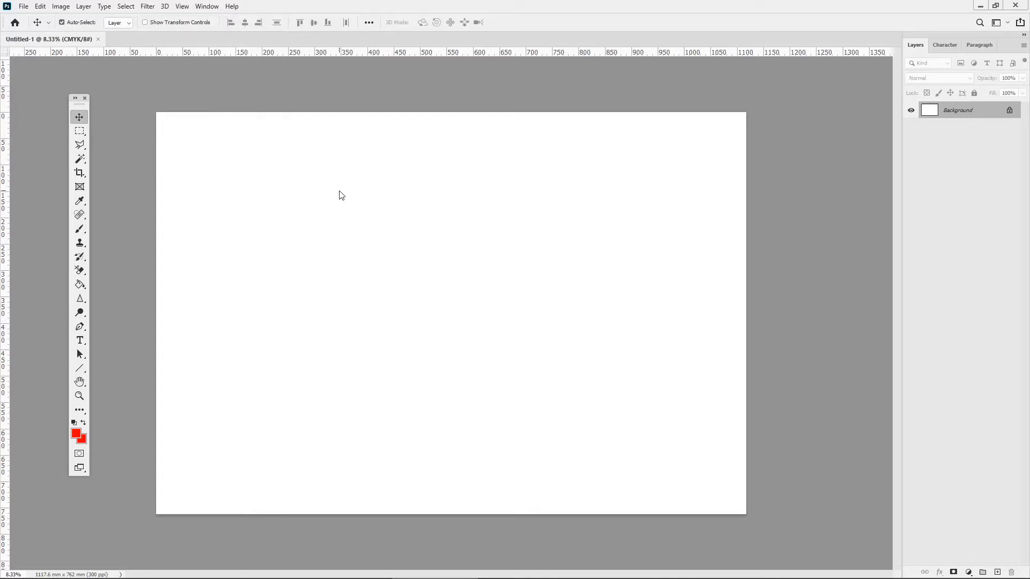
right_click(349, 52)
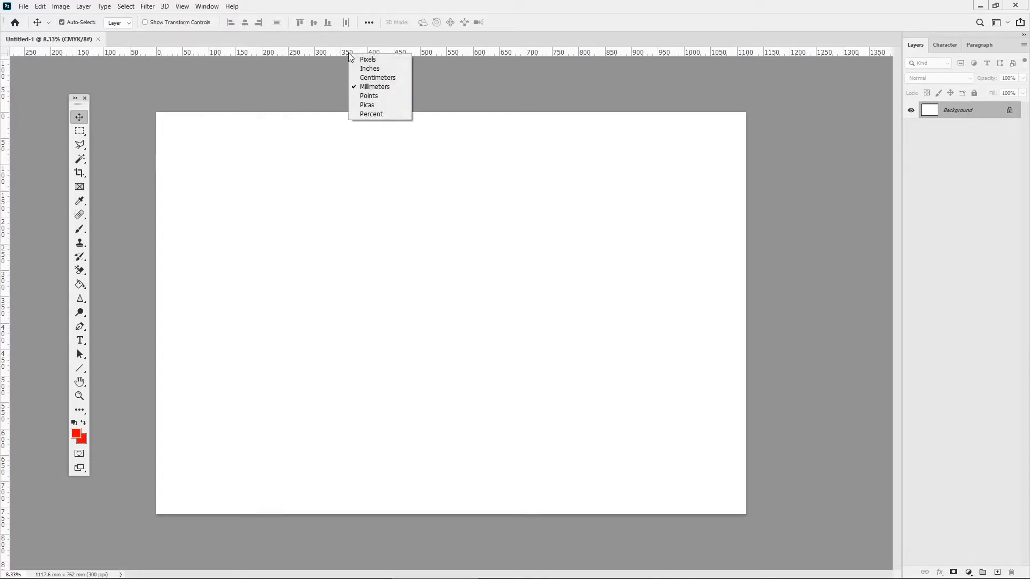
click(371, 67)
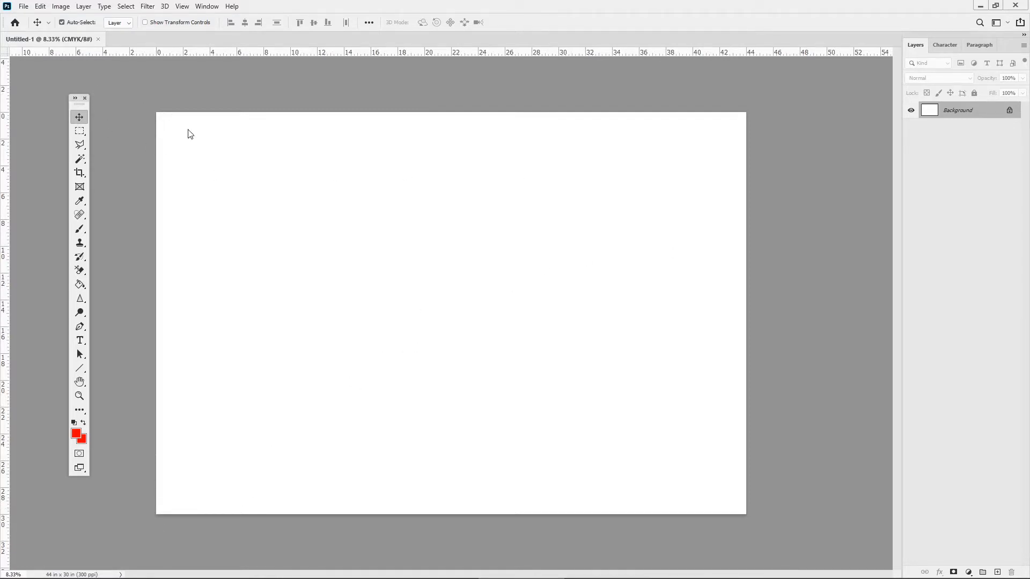
Step: Place bigstock-Indian-Ocean-89927207.jpg as an embedded image on the blank canvas at its default size
click(24, 7)
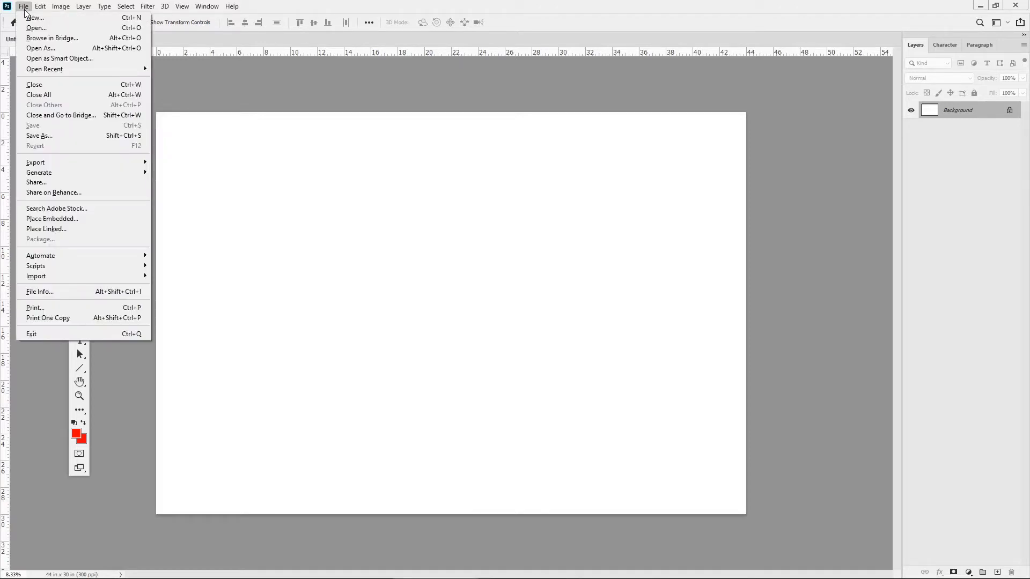
click(72, 220)
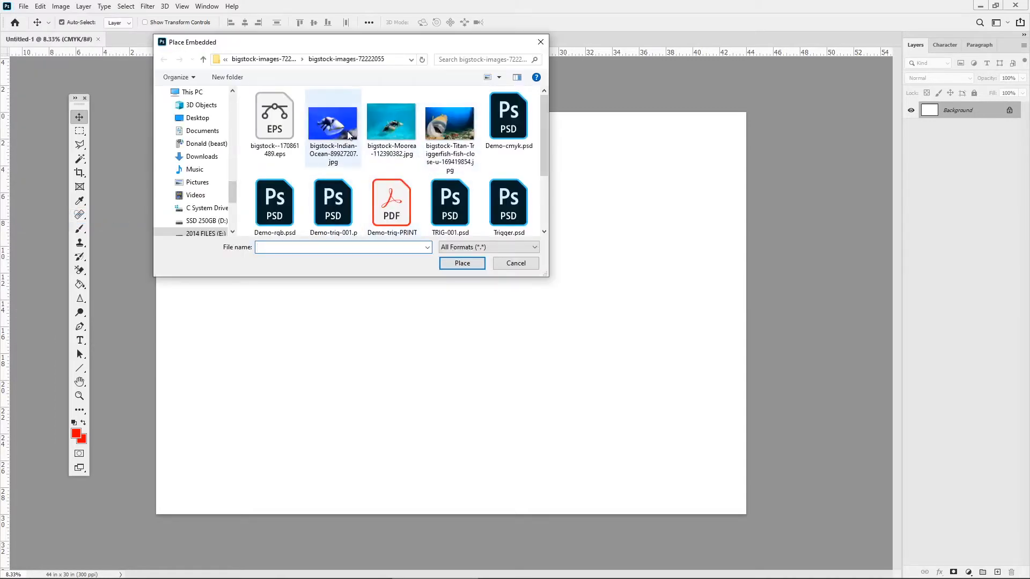
click(348, 131)
click(456, 126)
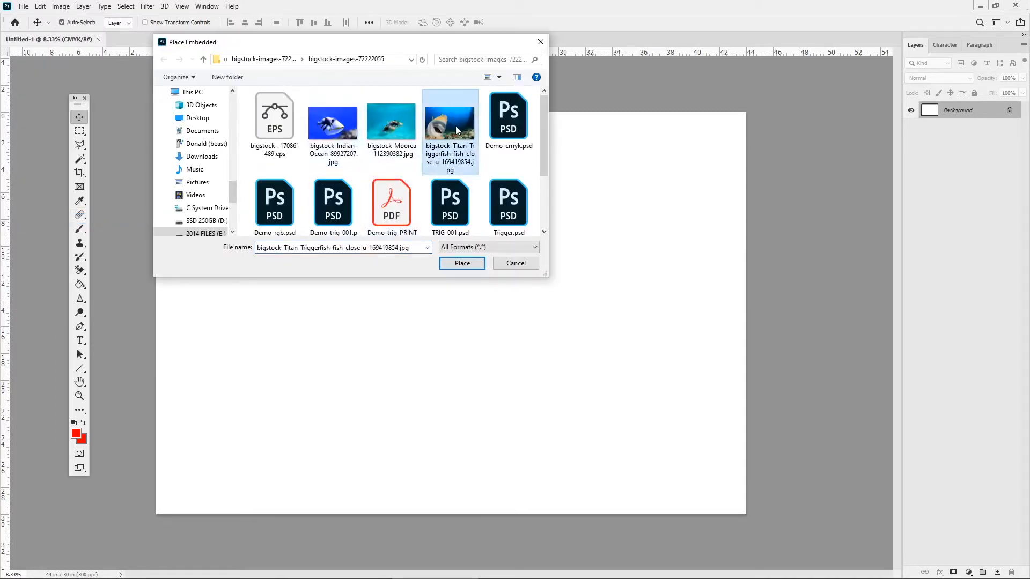
click(352, 129)
click(458, 264)
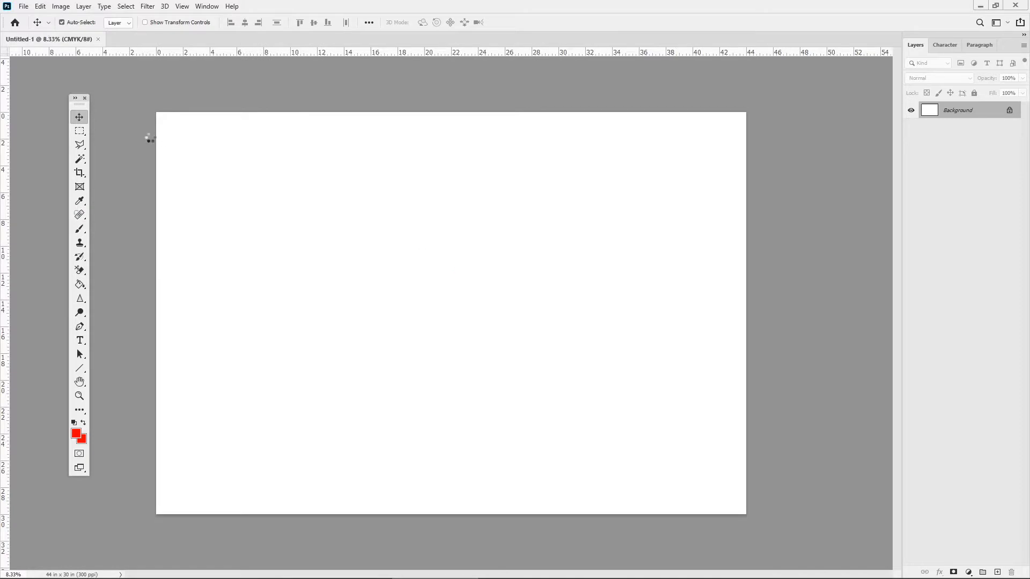
key(Return)
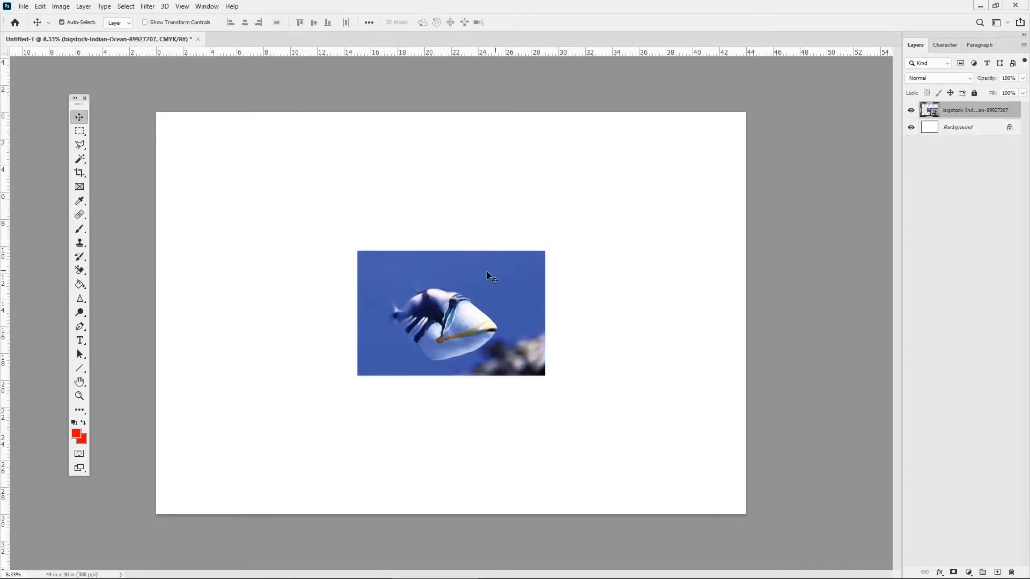
Step: Place bigstock-Moorea-112390382.jpg as an embedded image at its default size
click(23, 7)
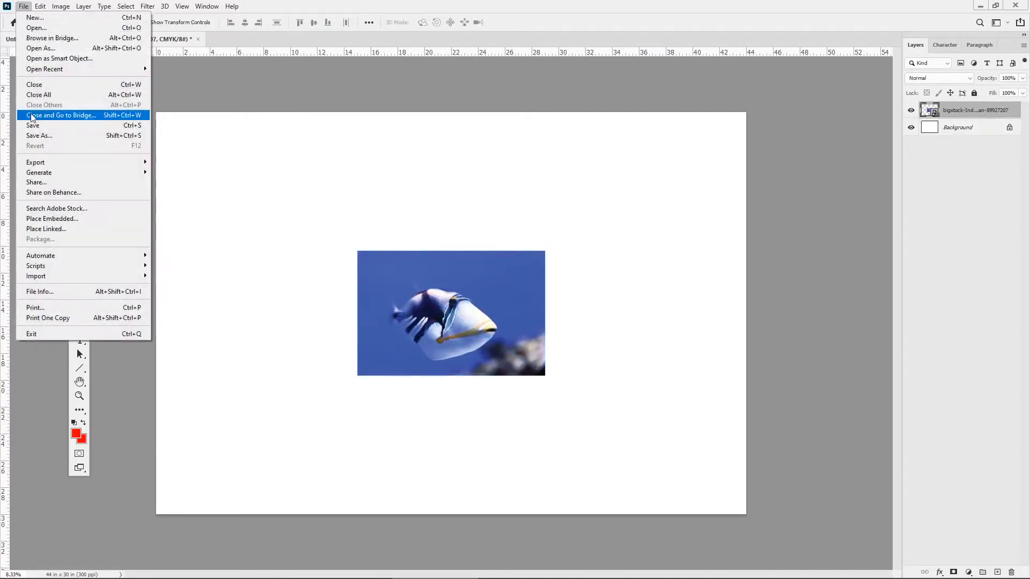
click(58, 219)
click(393, 128)
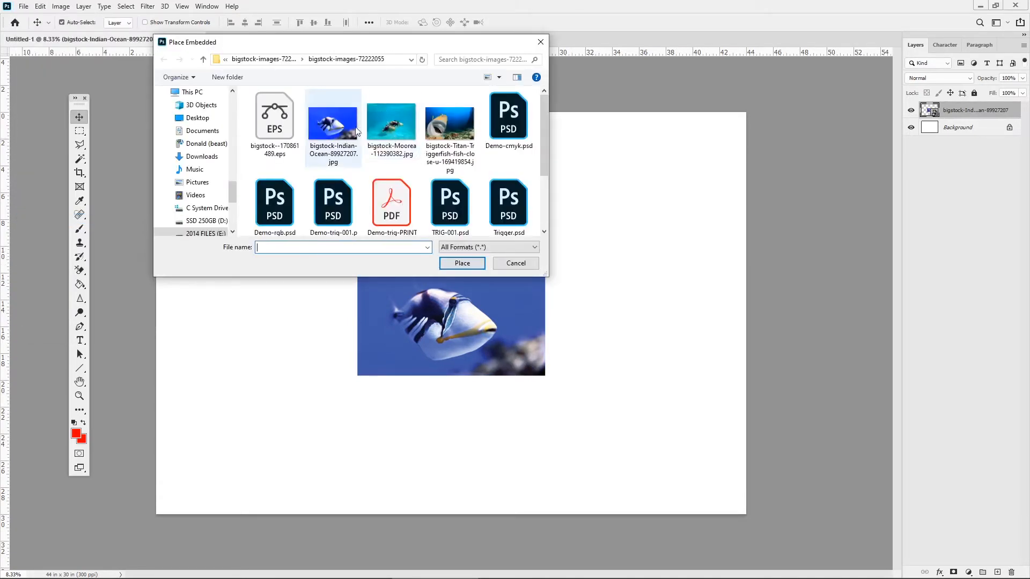
click(459, 263)
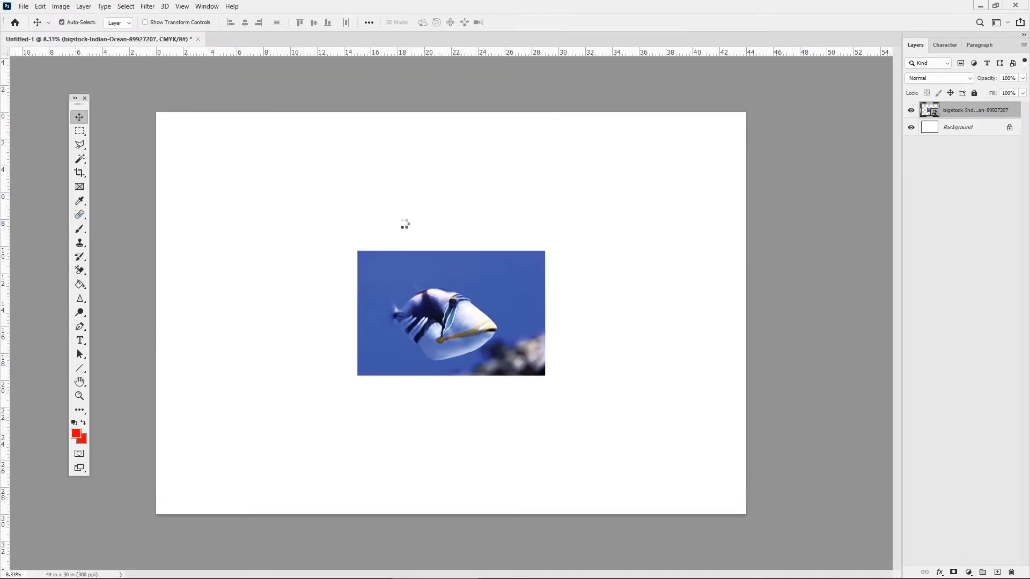
key(Return)
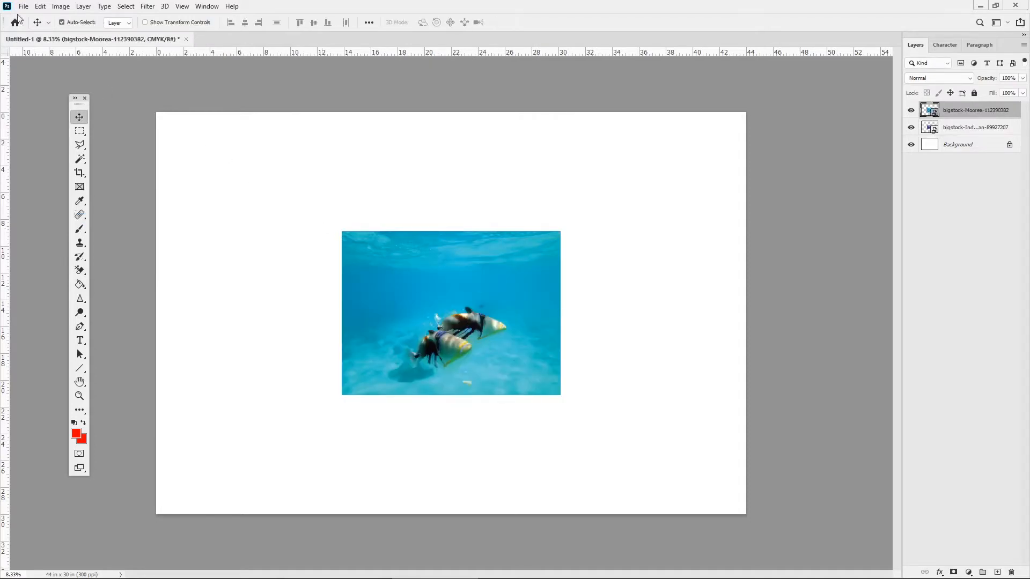
Step: Place bigstock-Titan-Triggerfish-fish-close-u-169419854.jpg as an embedded image at its default size
click(24, 7)
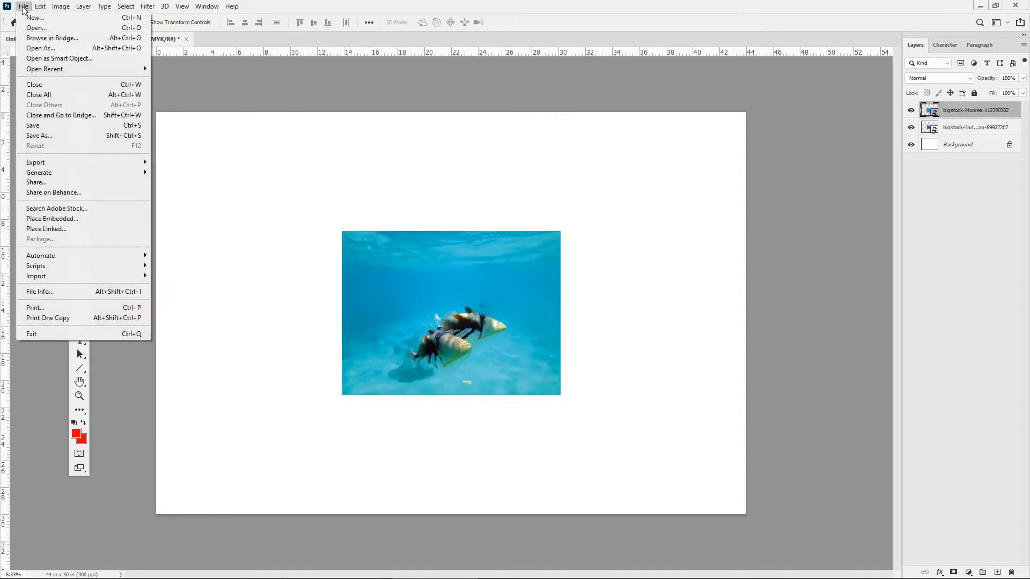
click(60, 222)
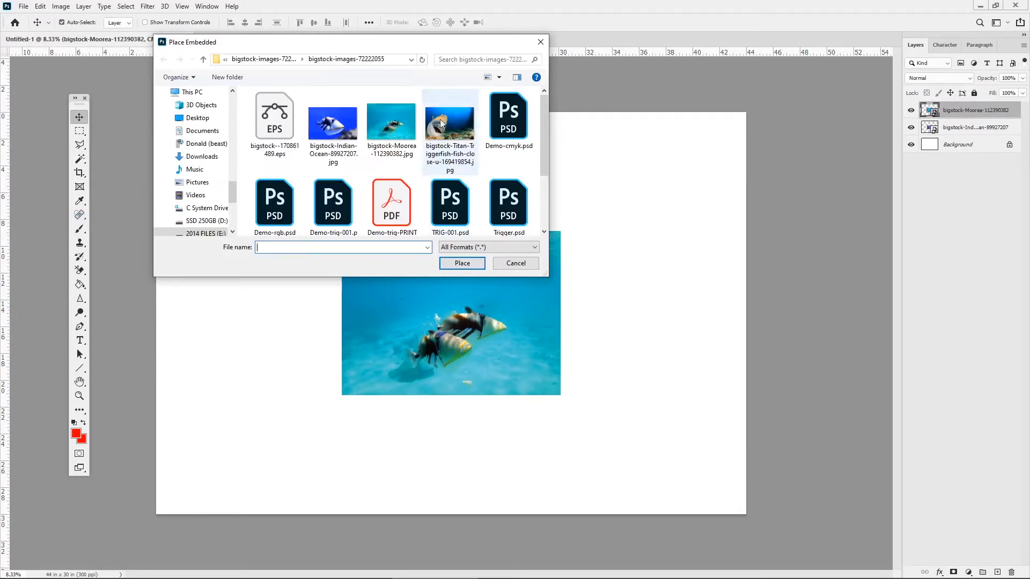
click(442, 113)
click(472, 263)
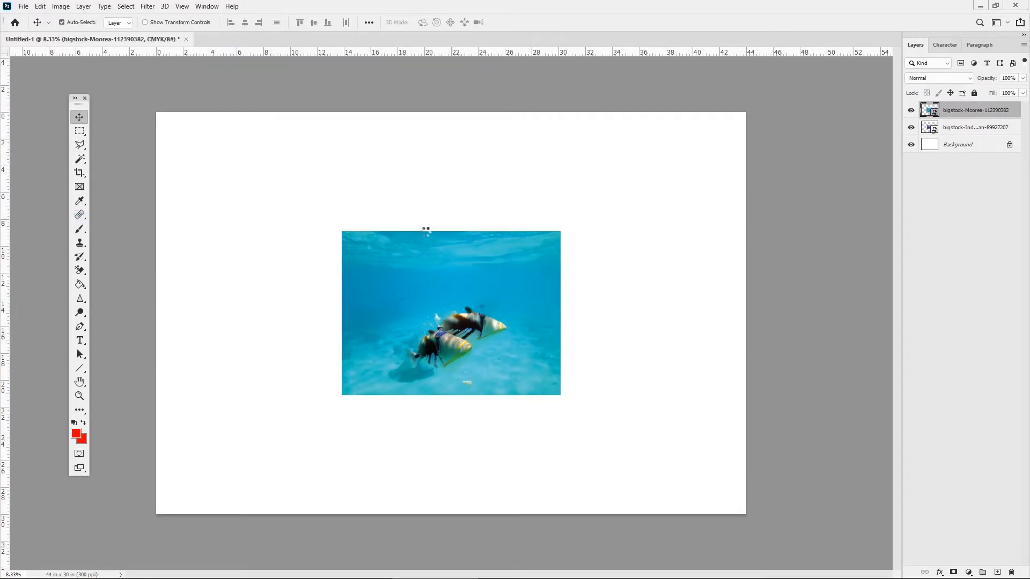
key(Return)
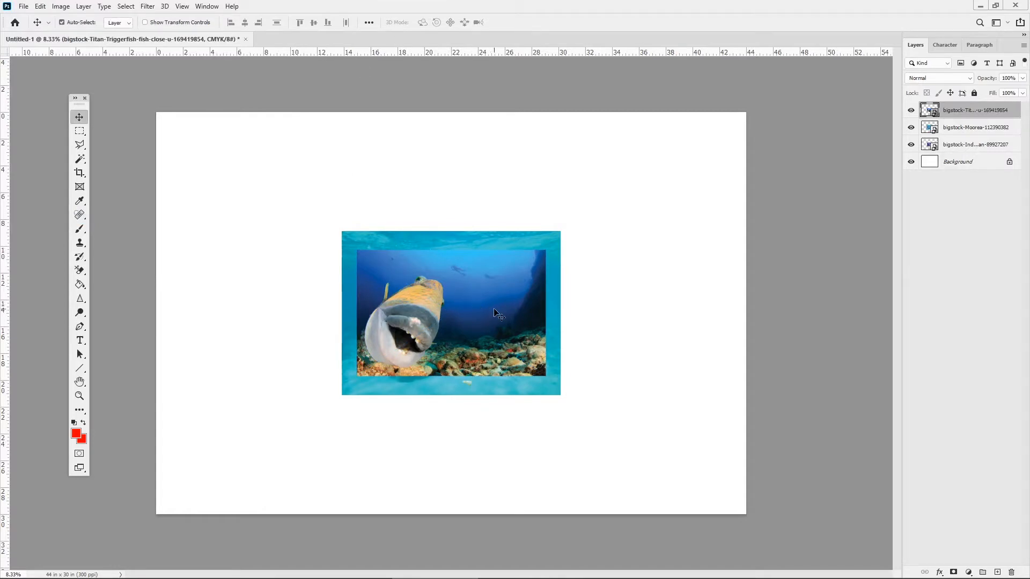
Step: Arrange the three pictures in a row along the canvas's top edge: Titan triggerfish at left, Moorea in the middle, Indian Ocean at right
drag(472, 295, 305, 185)
drag(407, 266, 428, 163)
drag(436, 353, 634, 215)
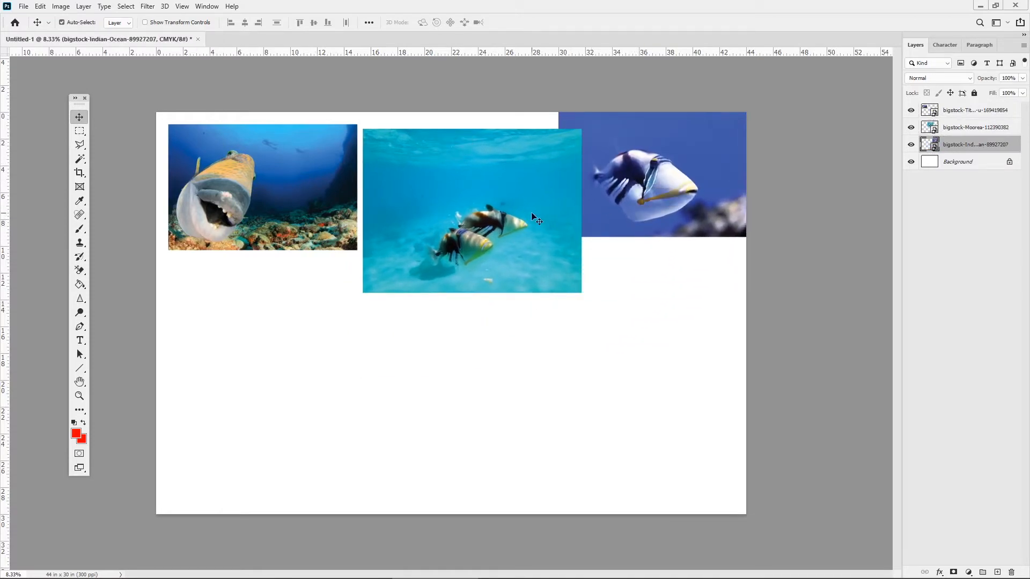
drag(531, 212, 509, 161)
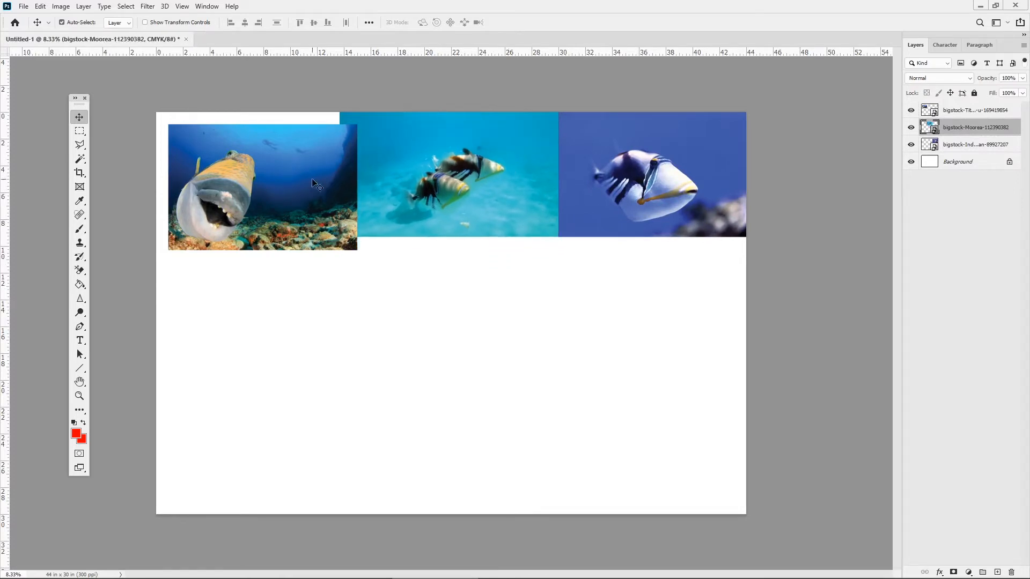
drag(311, 177, 299, 163)
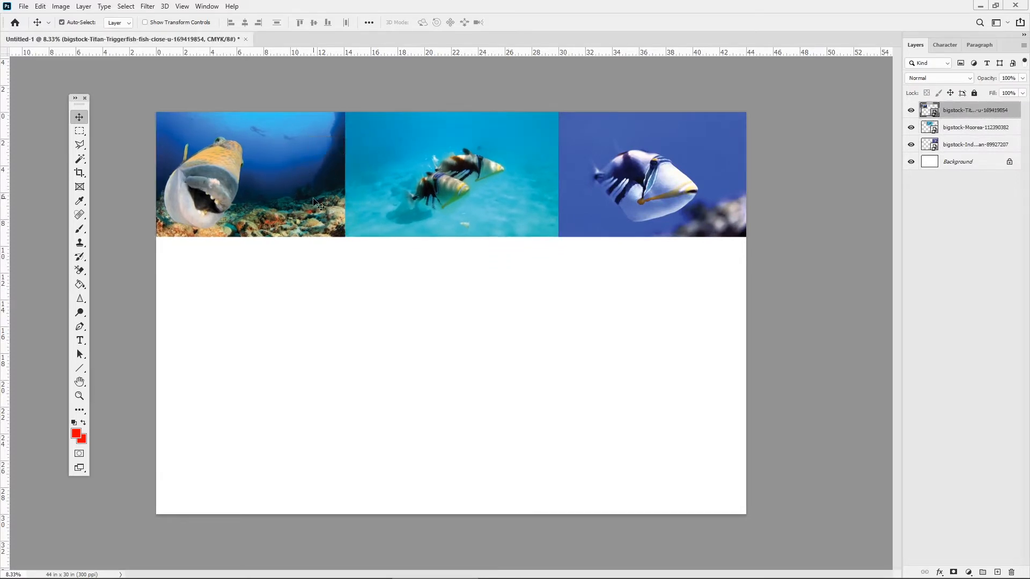
Step: Try enlarging the Titan triggerfish picture to about 314% to span the canvas width, and return it at original size to the top-left corner
drag(298, 200, 291, 365)
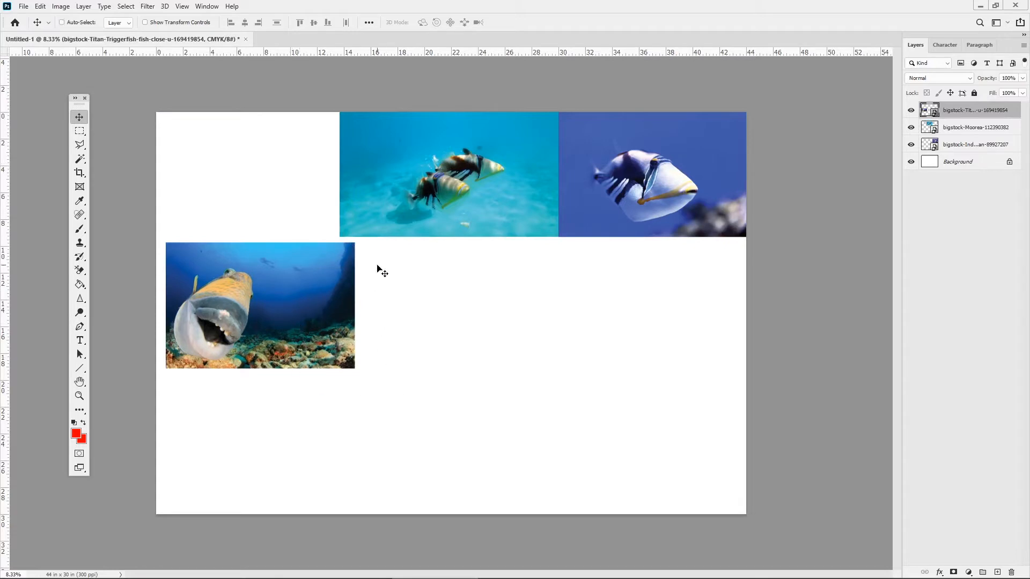
drag(321, 282, 375, 311)
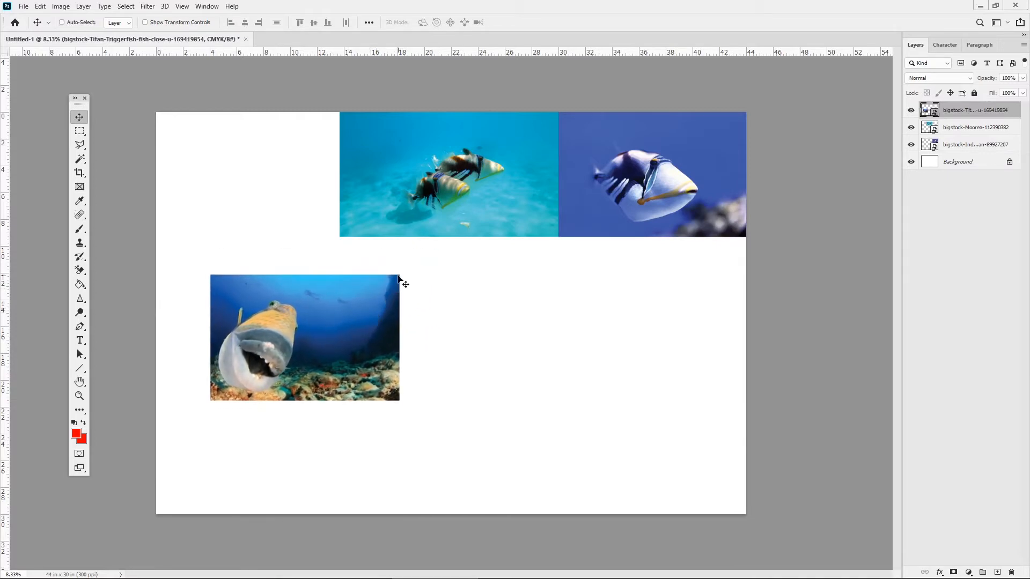
key(ctrl+t)
drag(400, 275, 821, 153)
drag(203, 406, 153, 438)
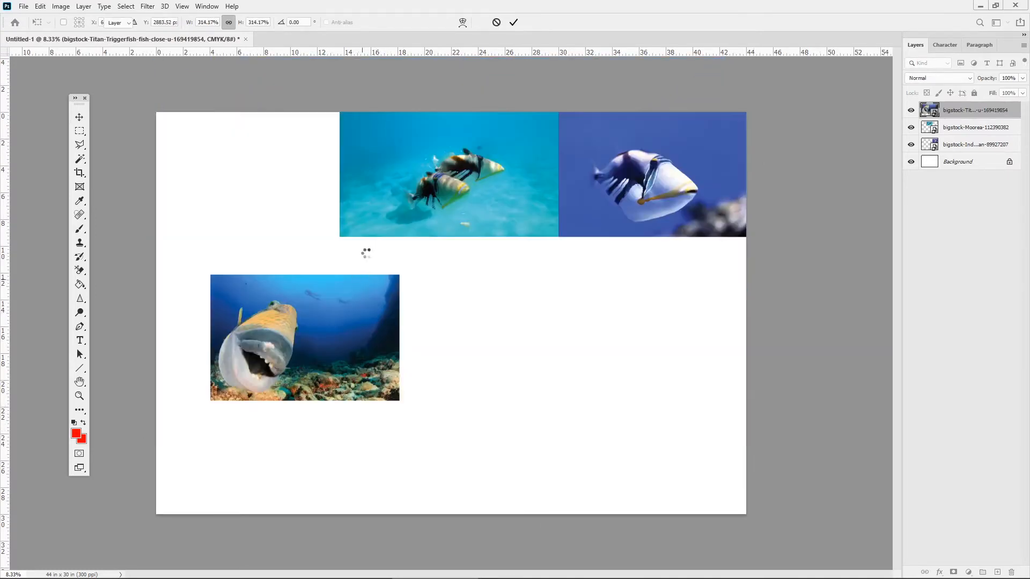
key(Return)
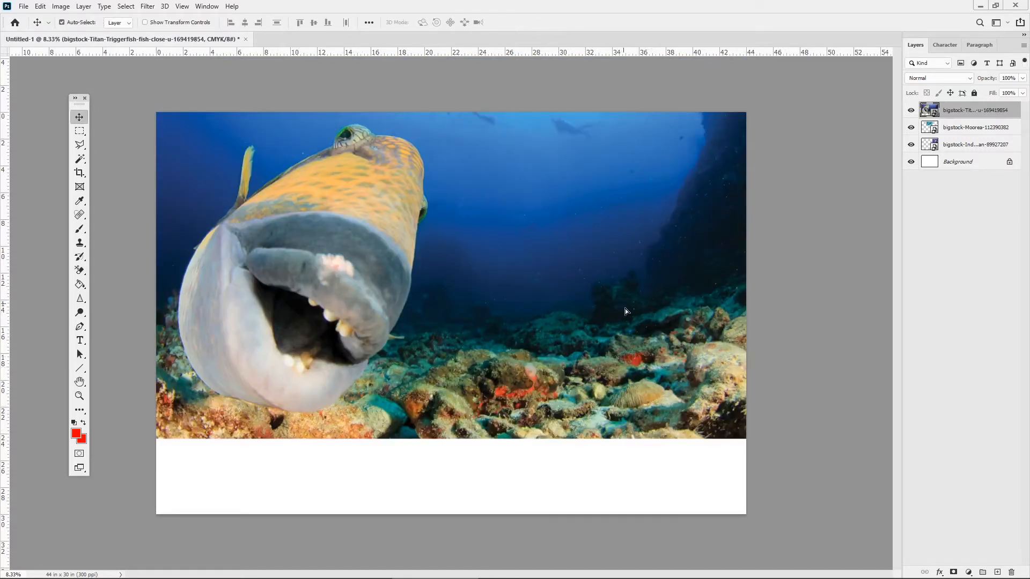
drag(625, 308, 623, 372)
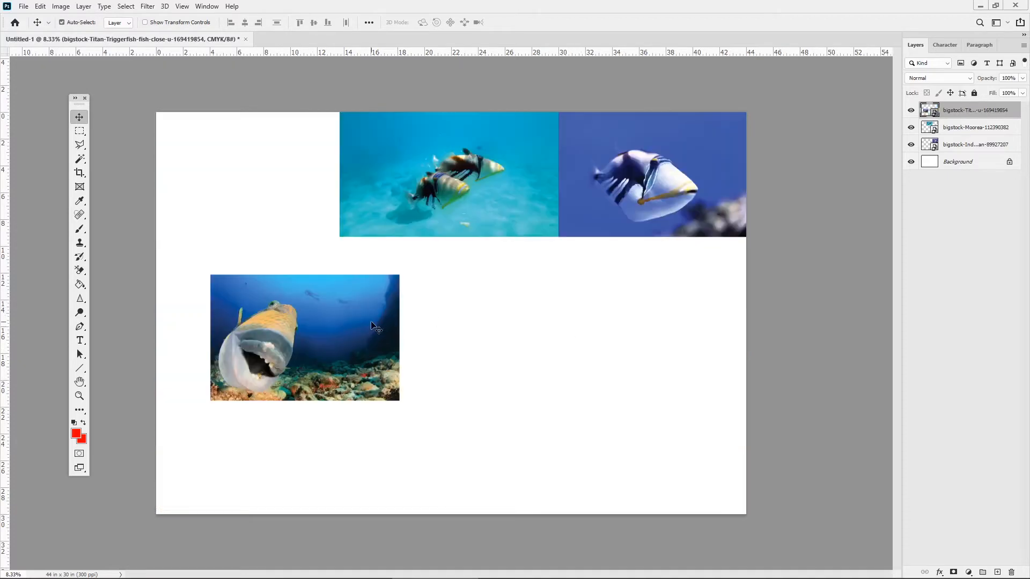
drag(376, 328, 316, 158)
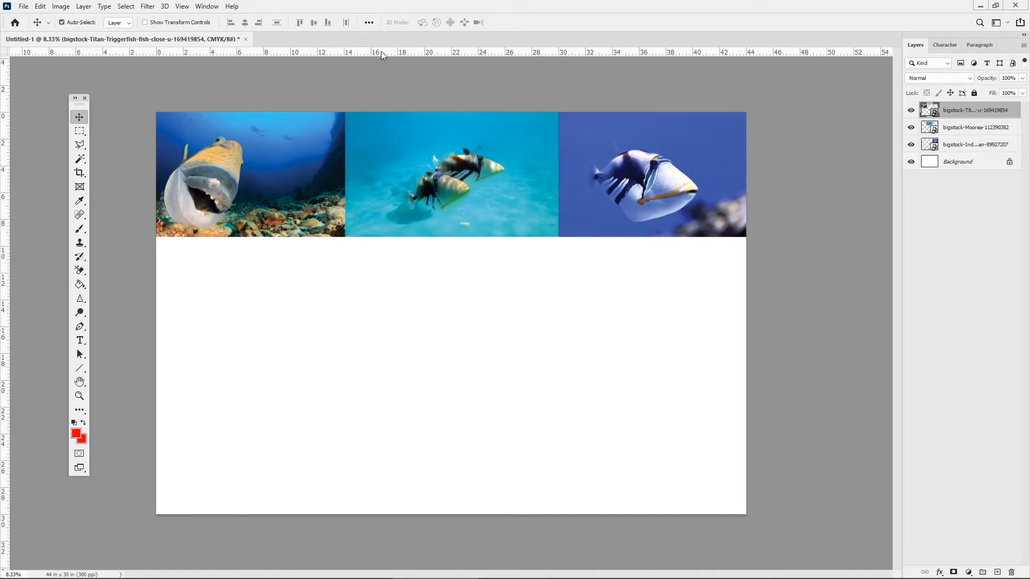
Step: Add a horizontal guide along the lower edge of the picture row and shift the Moorea picture slightly right against it
drag(381, 55, 378, 236)
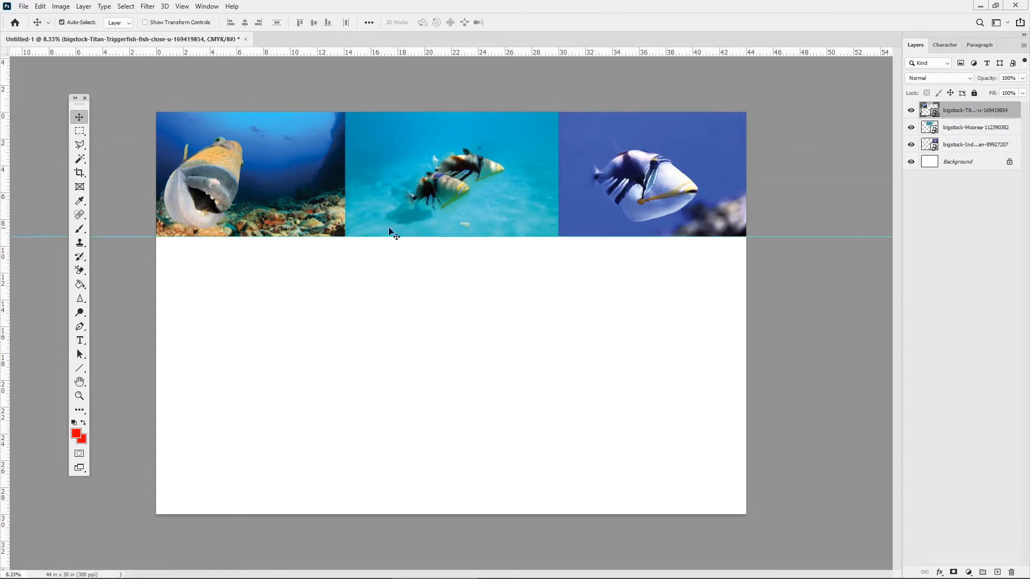
drag(460, 222, 462, 221)
click(588, 223)
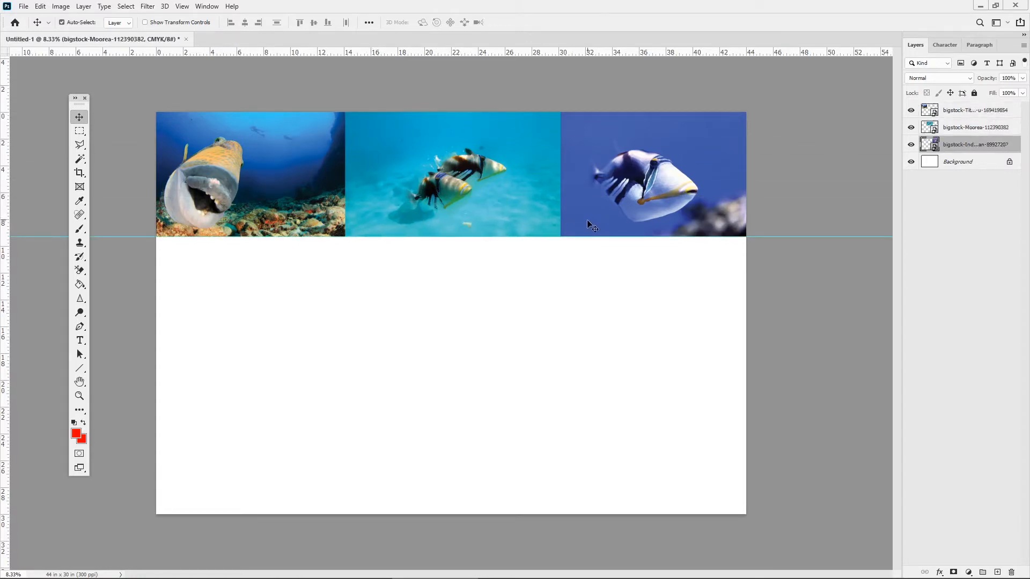
Step: Reduce the canvas height to 9.25 inches, anchored at its top edge, clipping away the blank area below the picture row
click(326, 225)
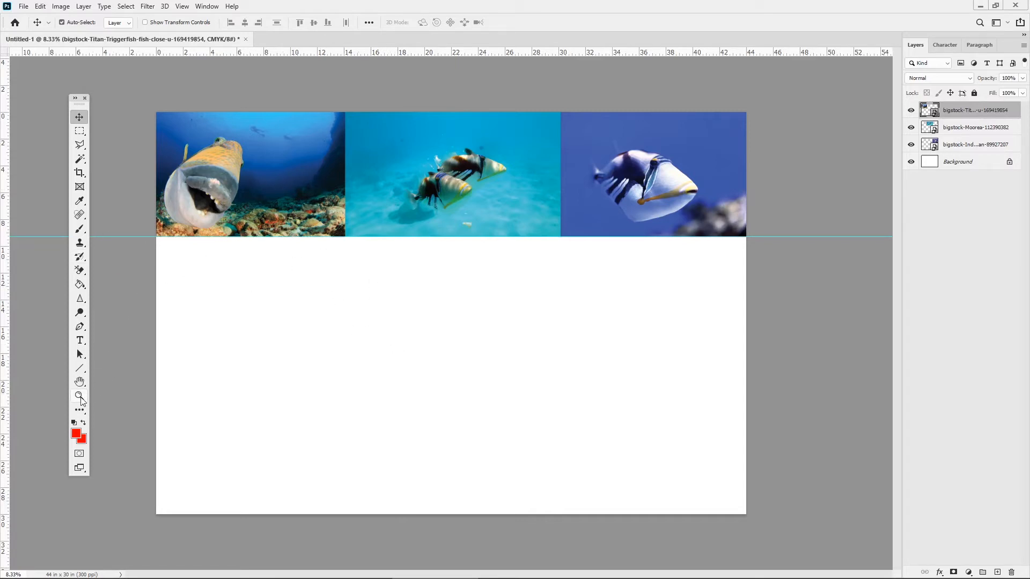
click(80, 397)
drag(167, 194, 225, 230)
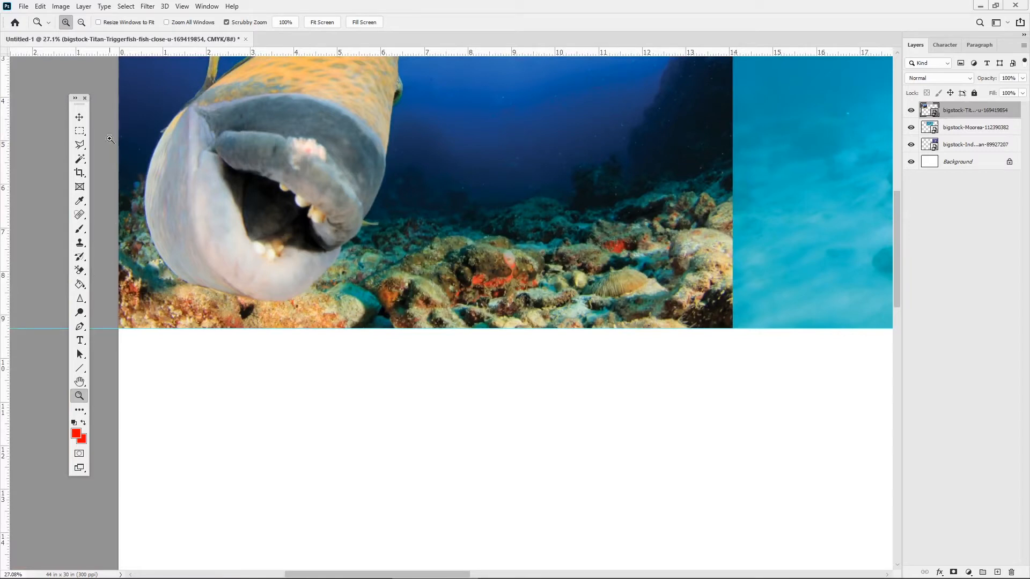
drag(361, 230, 324, 195)
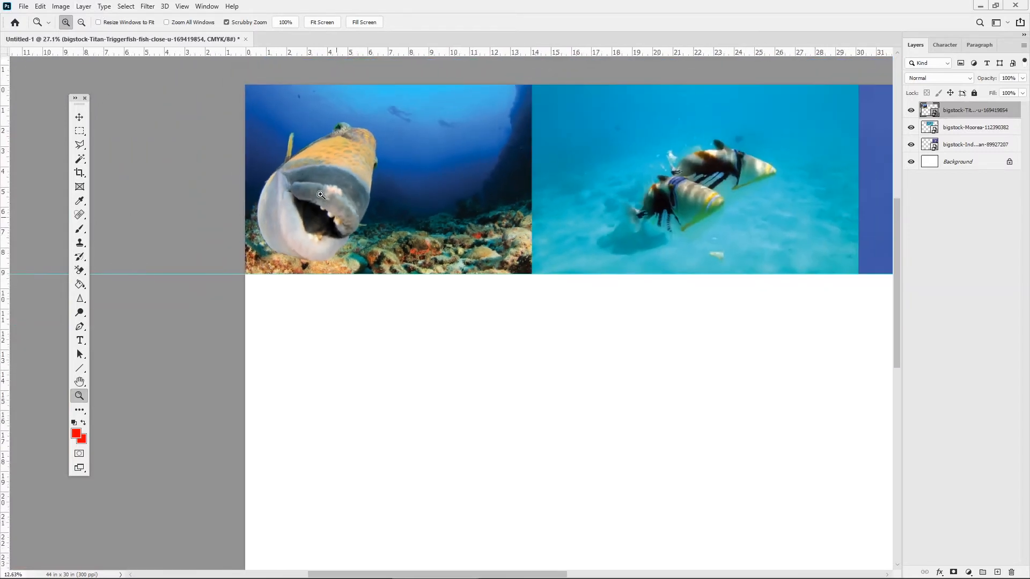
click(66, 7)
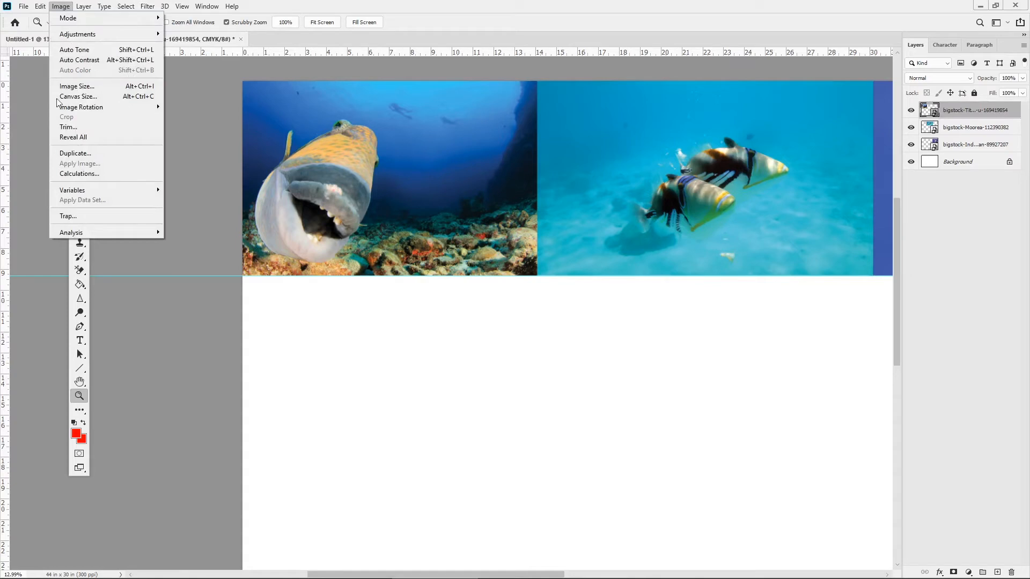
click(77, 97)
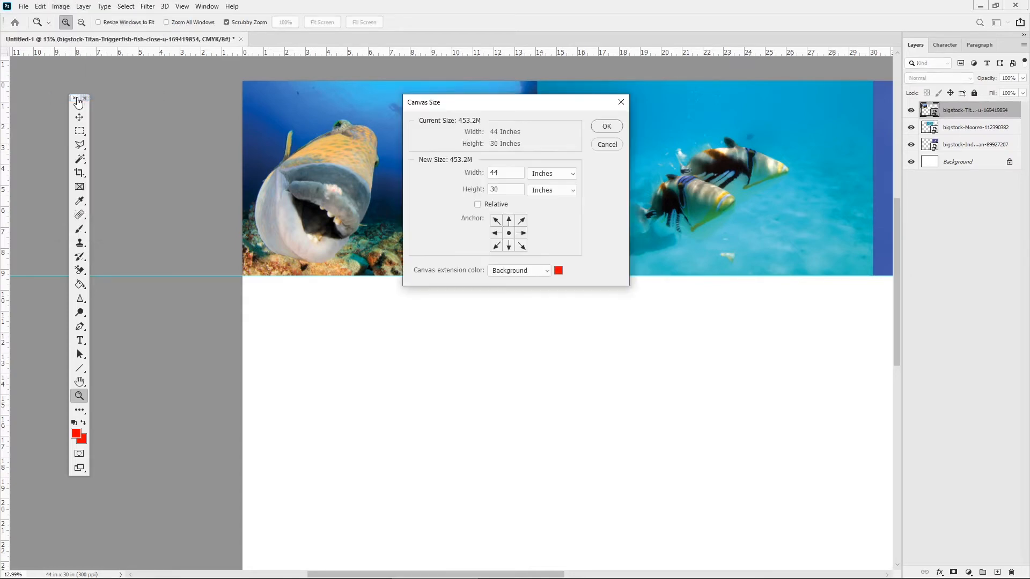
click(507, 191)
text(9.25)
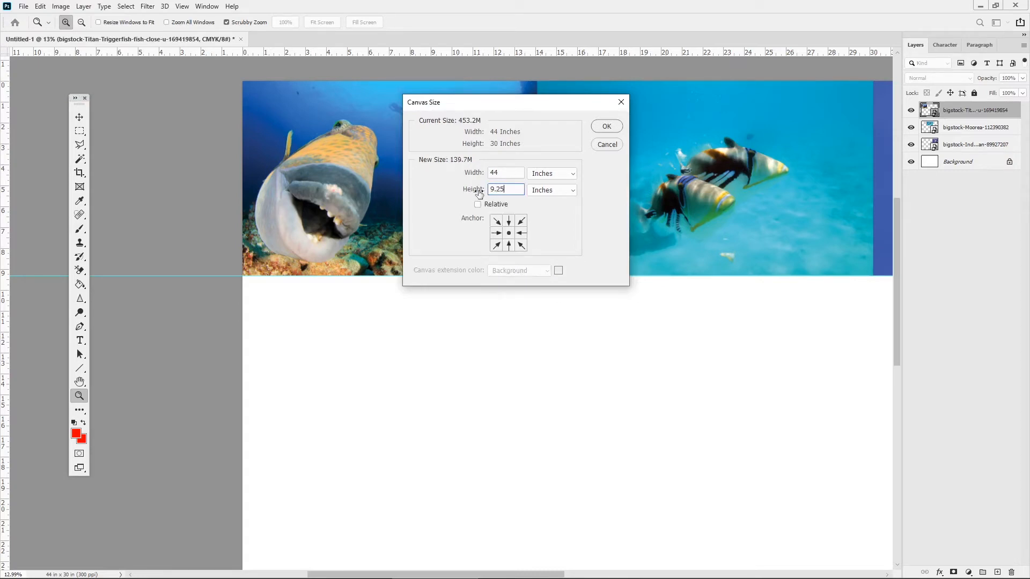
click(508, 220)
click(605, 128)
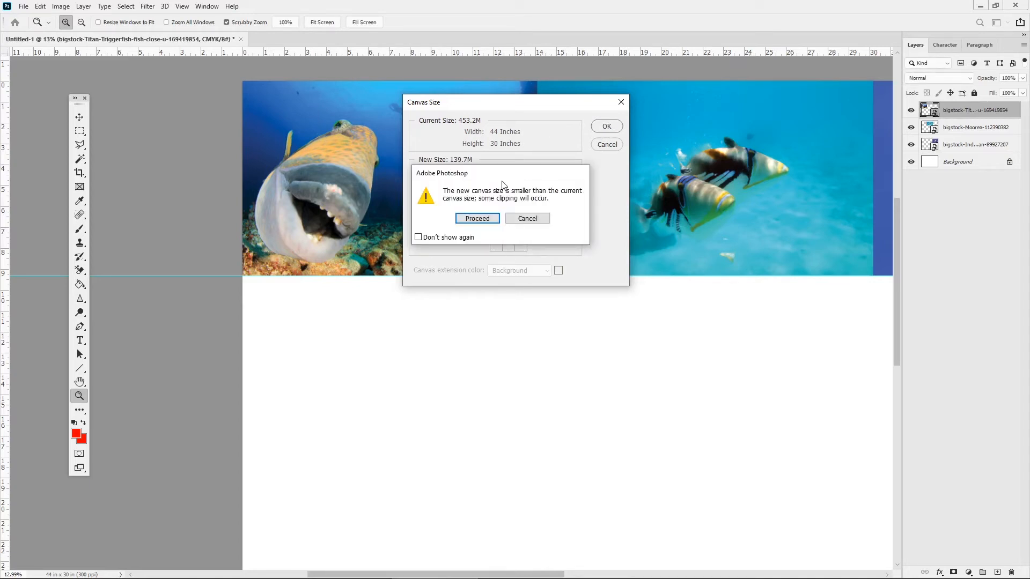
click(477, 219)
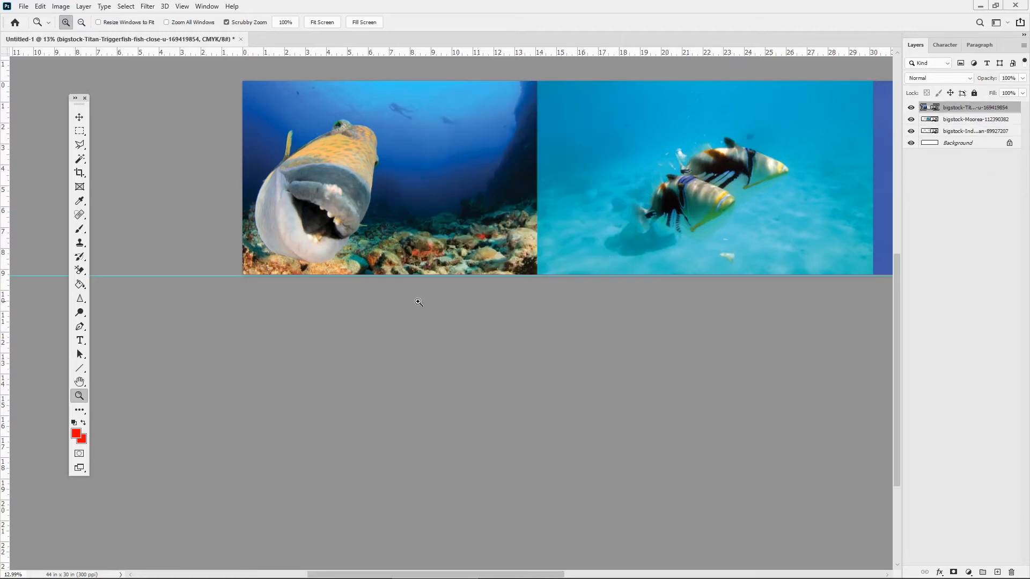
Step: Move the horizontal guide off the pictures' lower edge to about 12 inches, clear of the cropped canvas
click(85, 382)
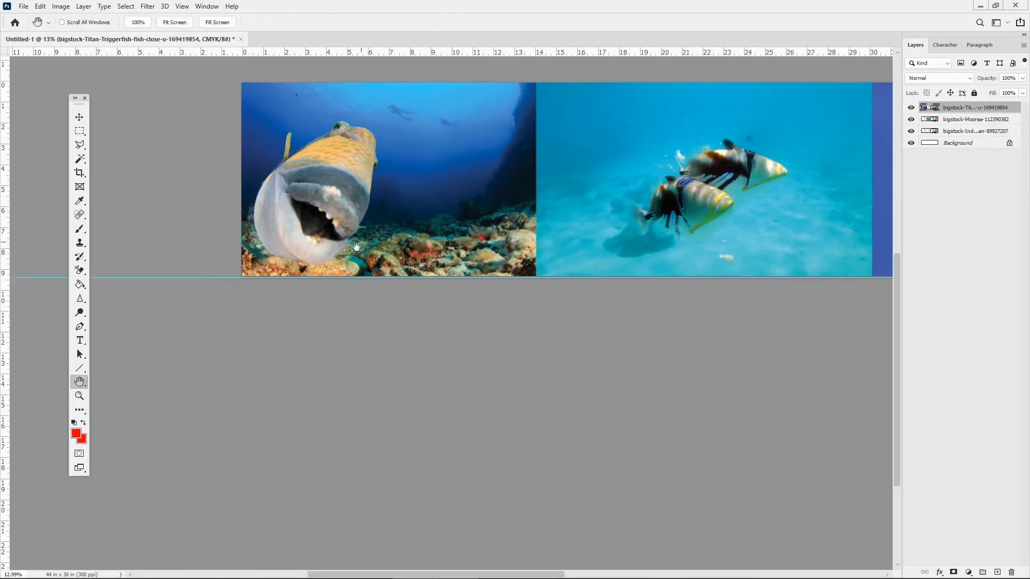
drag(324, 239, 220, 261)
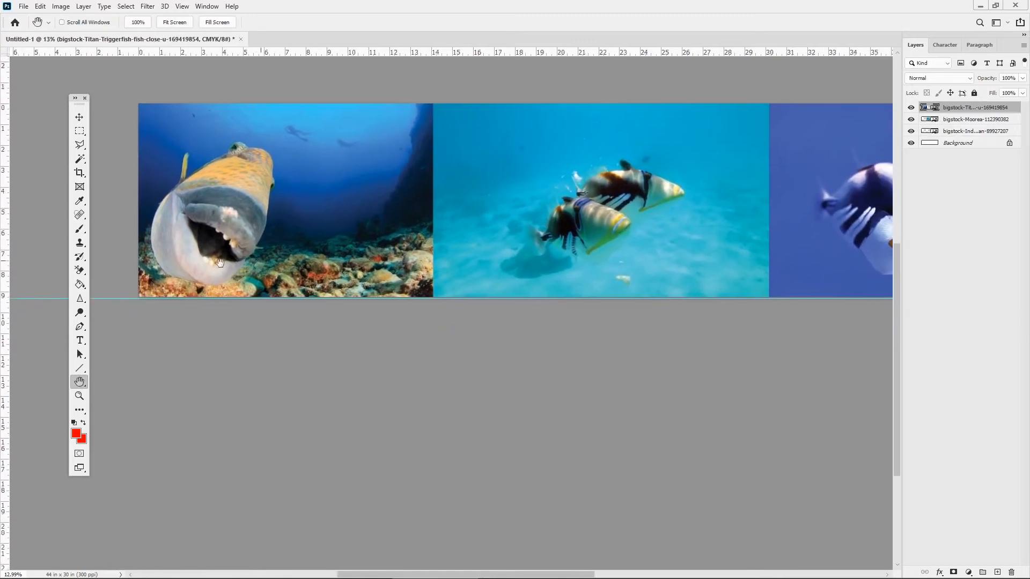
click(79, 117)
drag(113, 298, 126, 360)
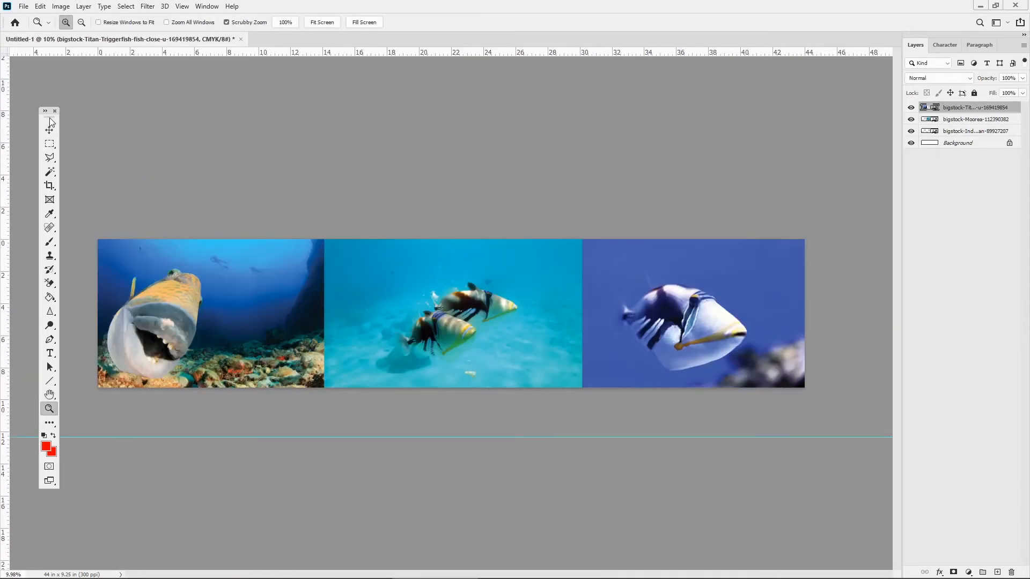
drag(49, 119, 53, 119)
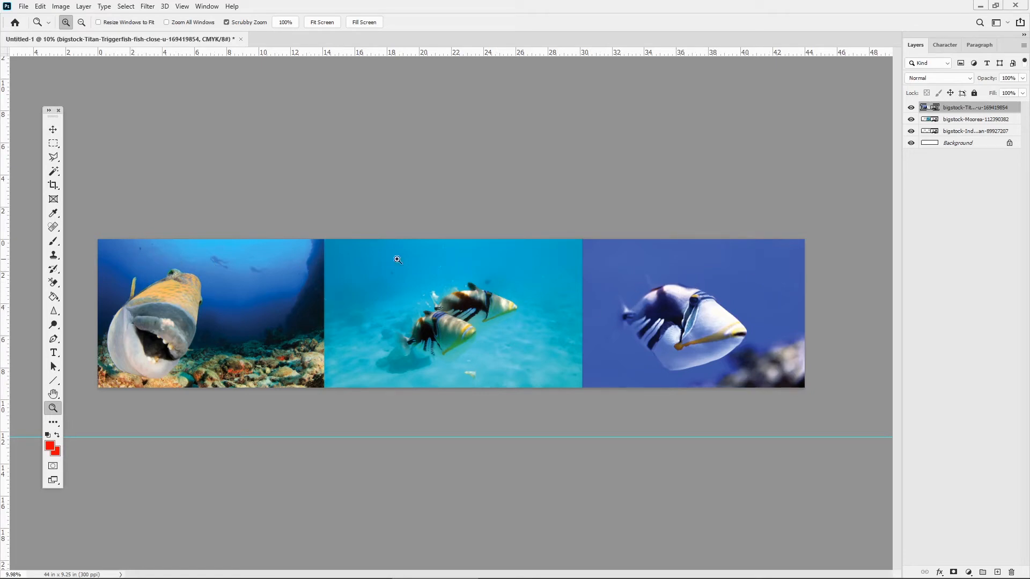
click(52, 130)
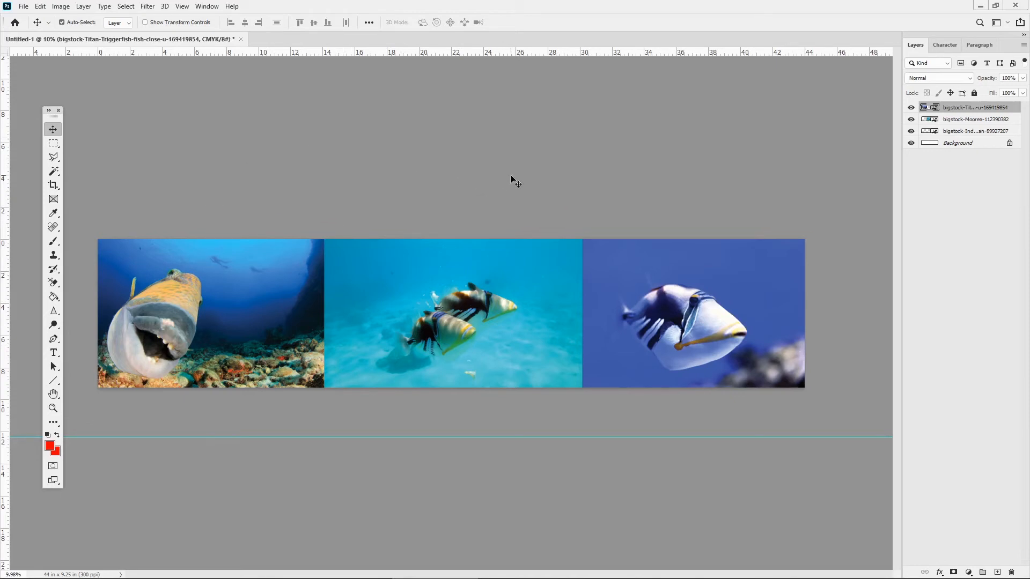
Step: Save the layered document as a Photoshop PSD named DEMO-44-001, embedding the U.S. Web Coated (SWOP) v2 profile and keeping maximum compatibility
click(24, 7)
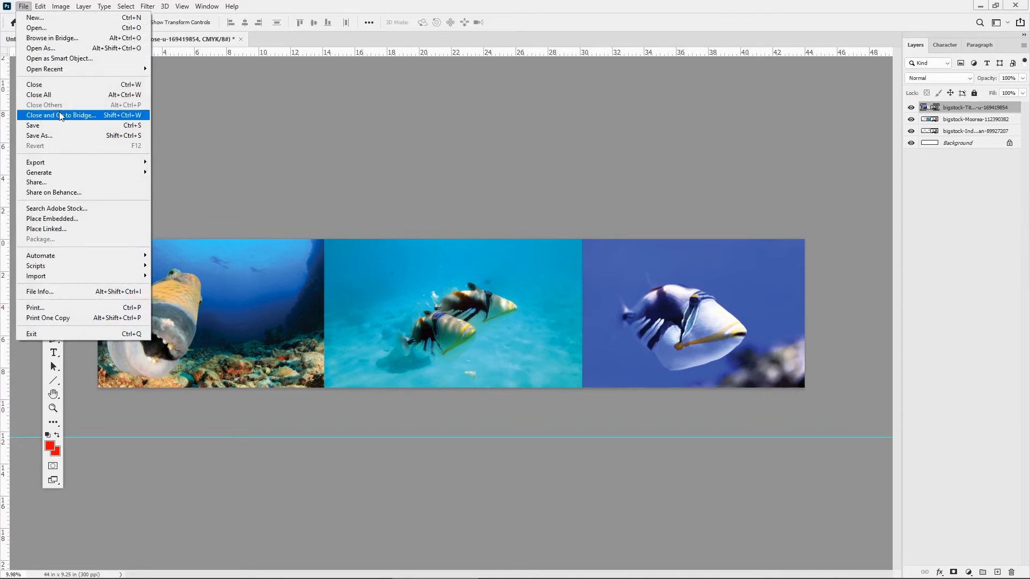
click(59, 136)
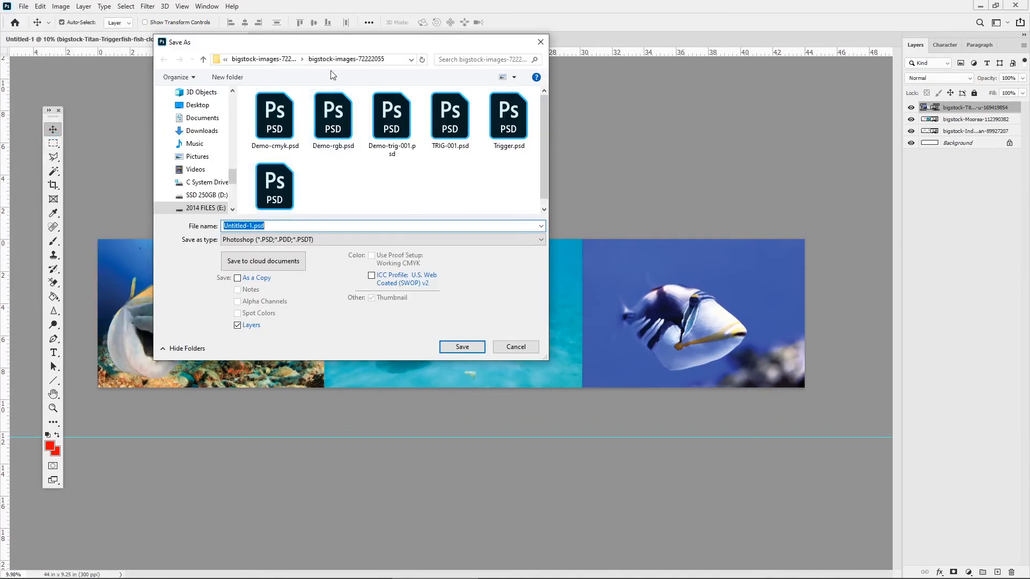
drag(351, 45, 404, 68)
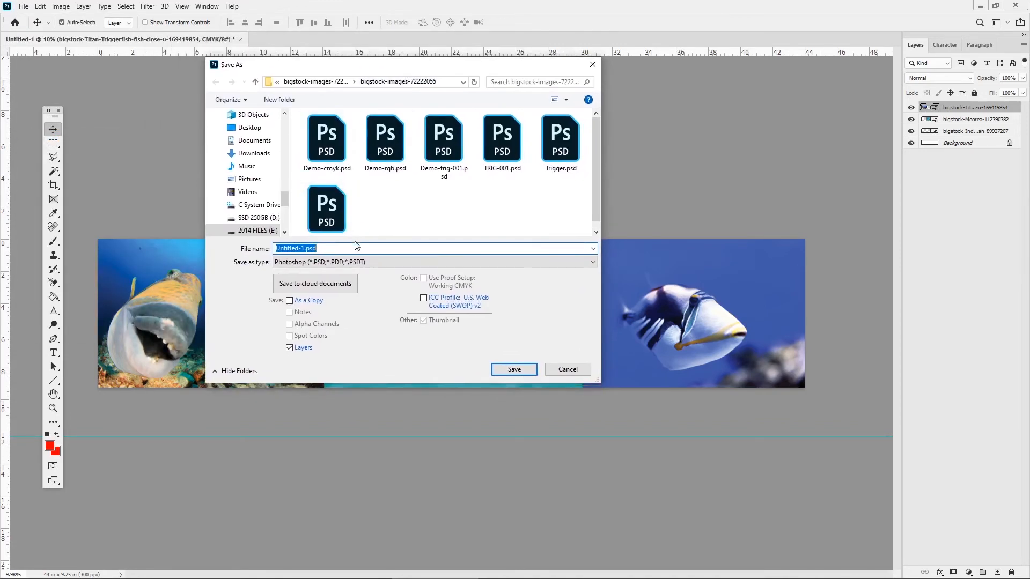
text(DEM)
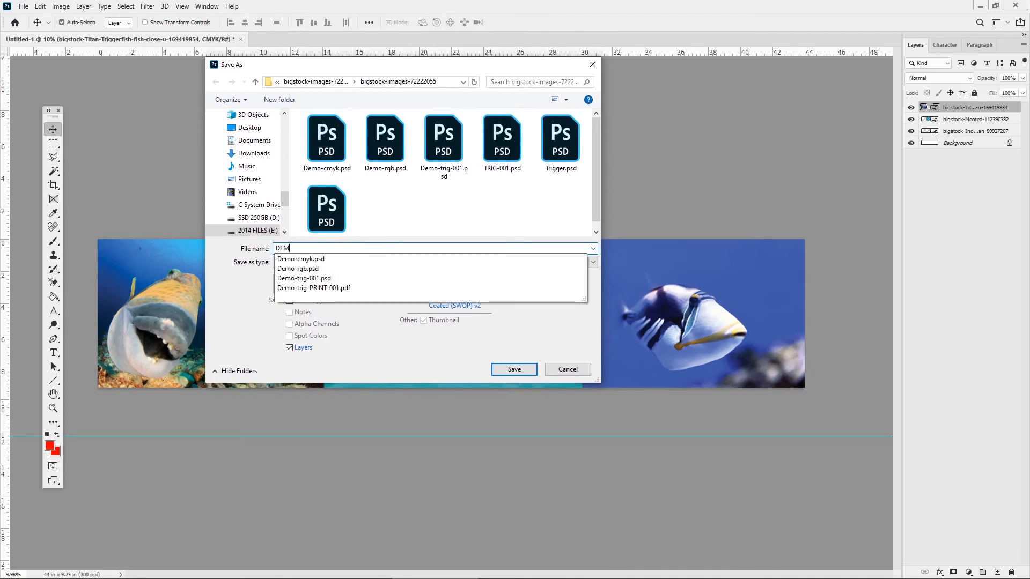
text(O-44-001)
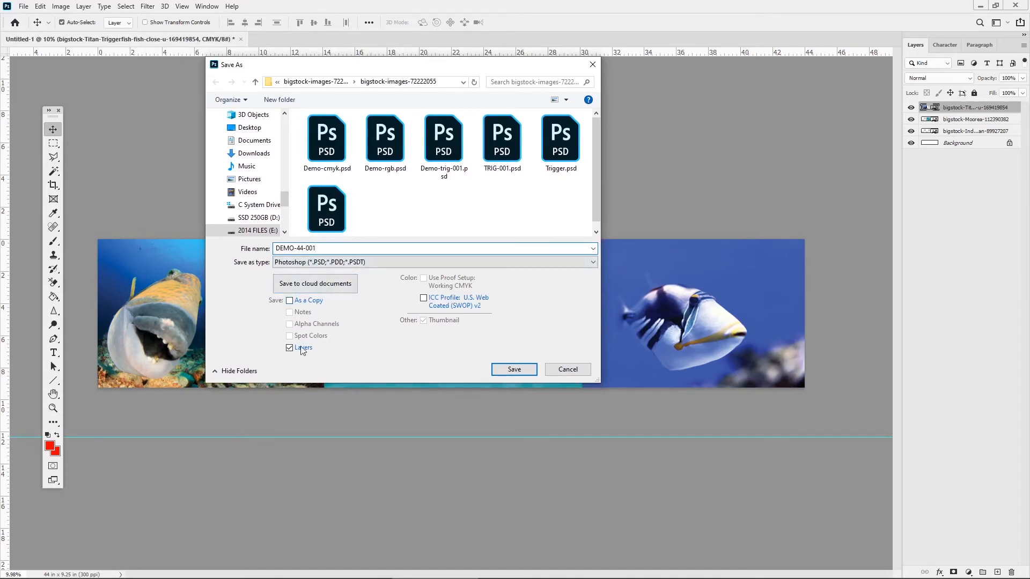
click(424, 299)
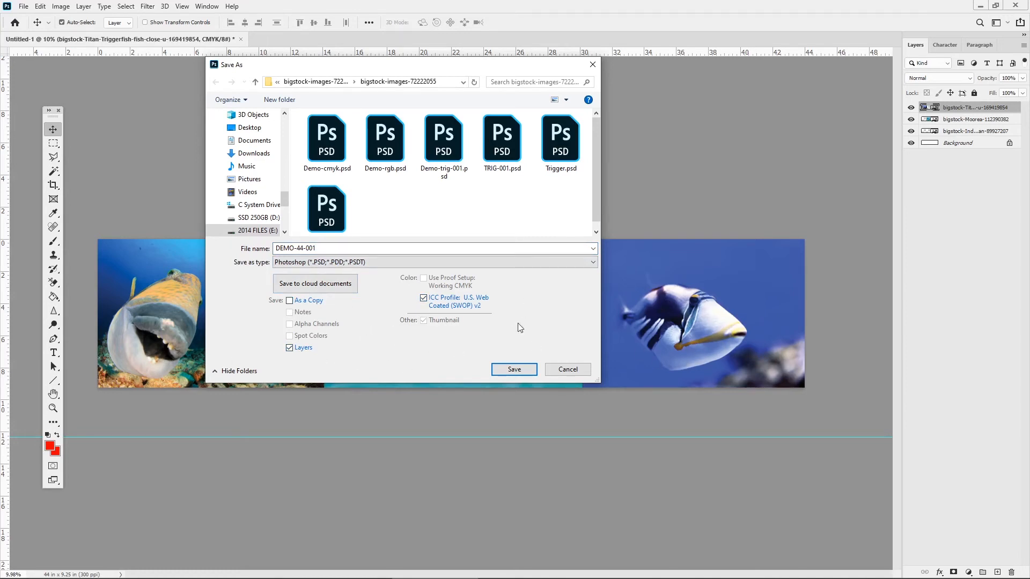
click(515, 370)
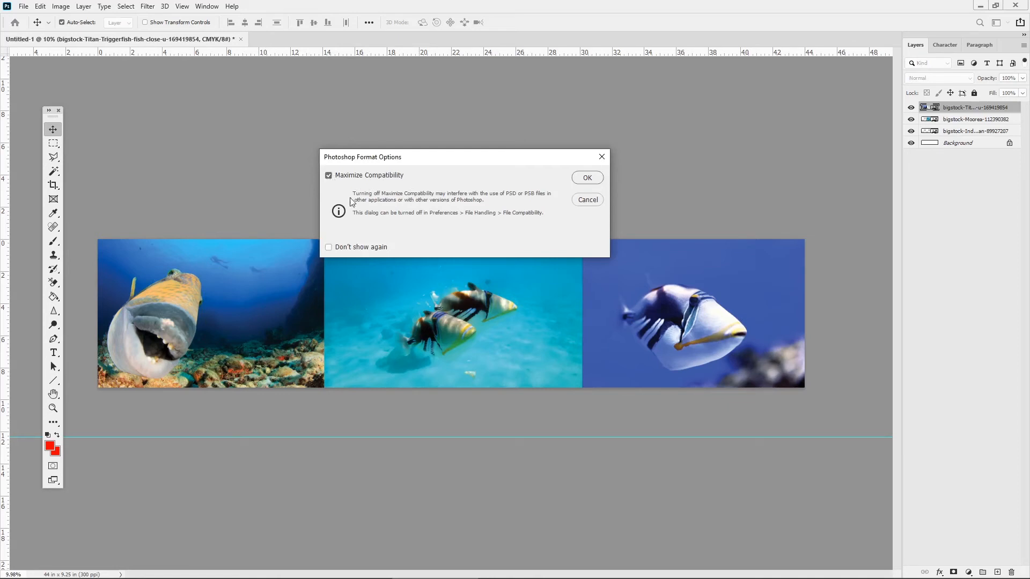
drag(503, 159, 498, 127)
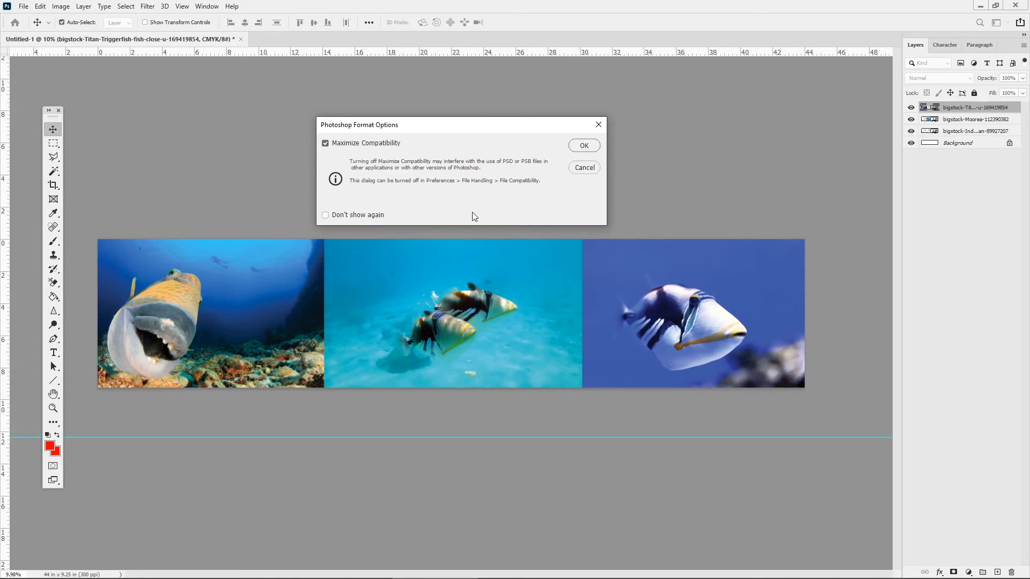
drag(480, 126, 488, 127)
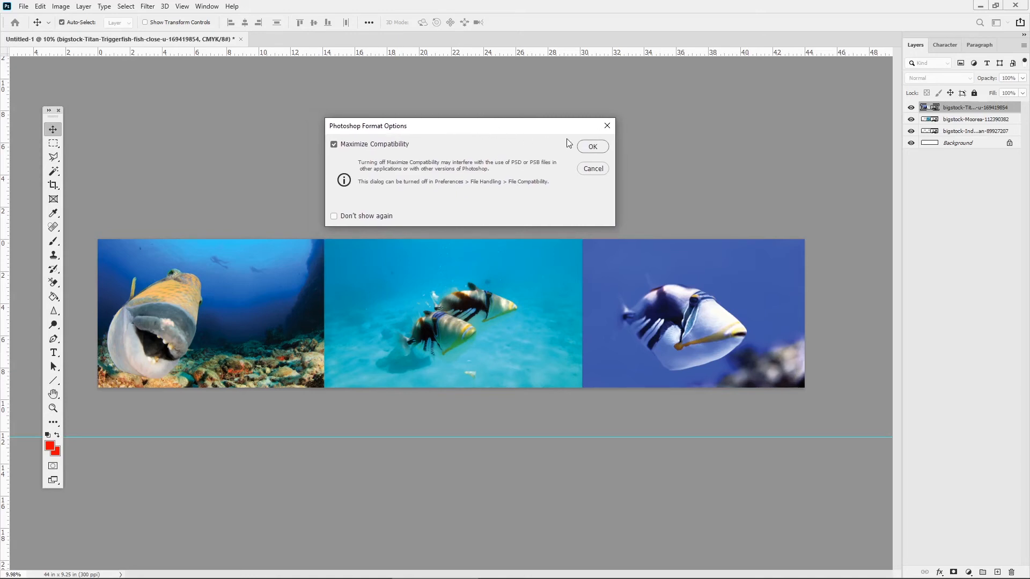
click(593, 147)
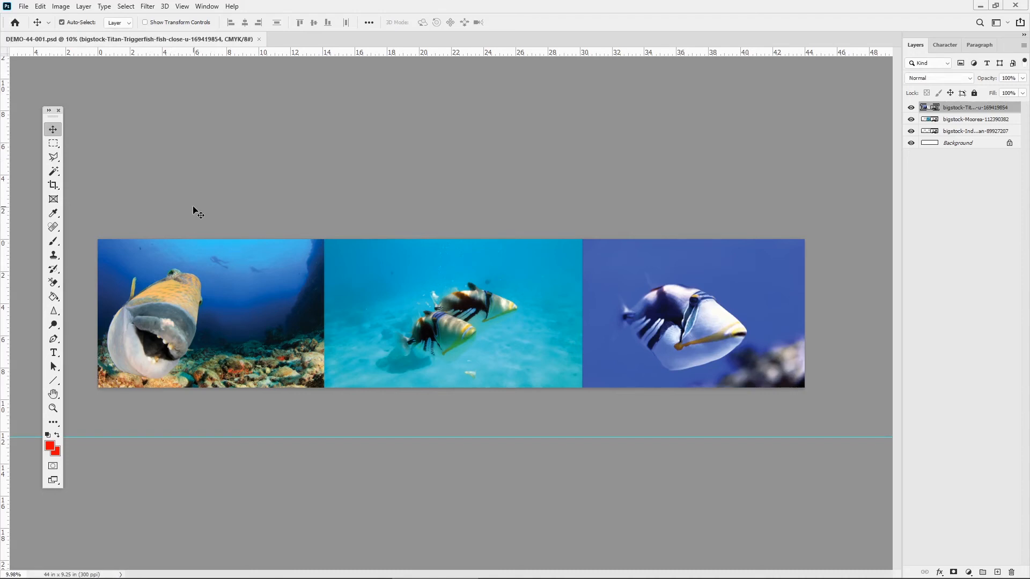
Step: Start saving a copy as Photoshop PDF under the name DEMO-44-001.pdf, without layers and with the ICC profile embedded
click(23, 6)
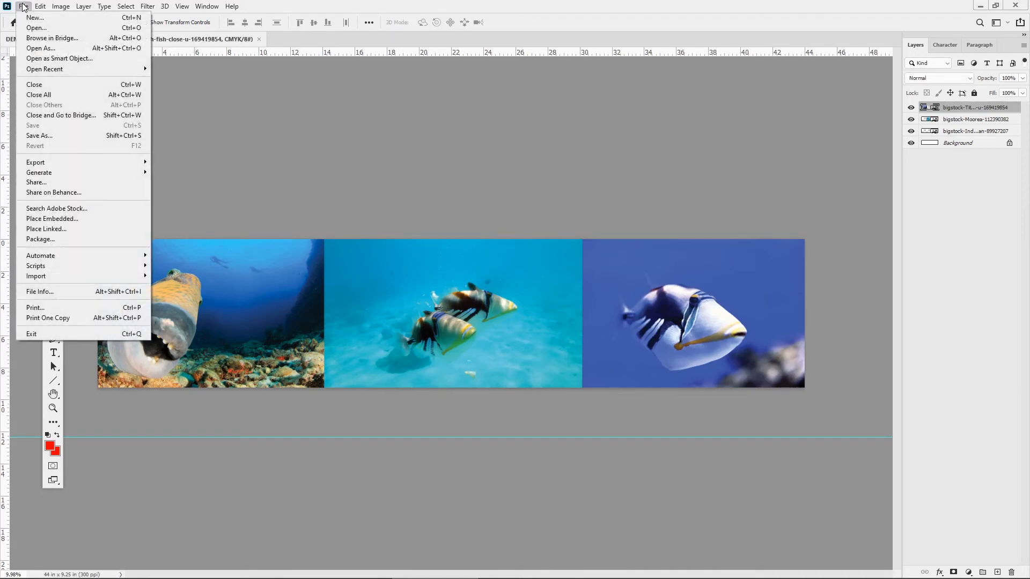
click(58, 137)
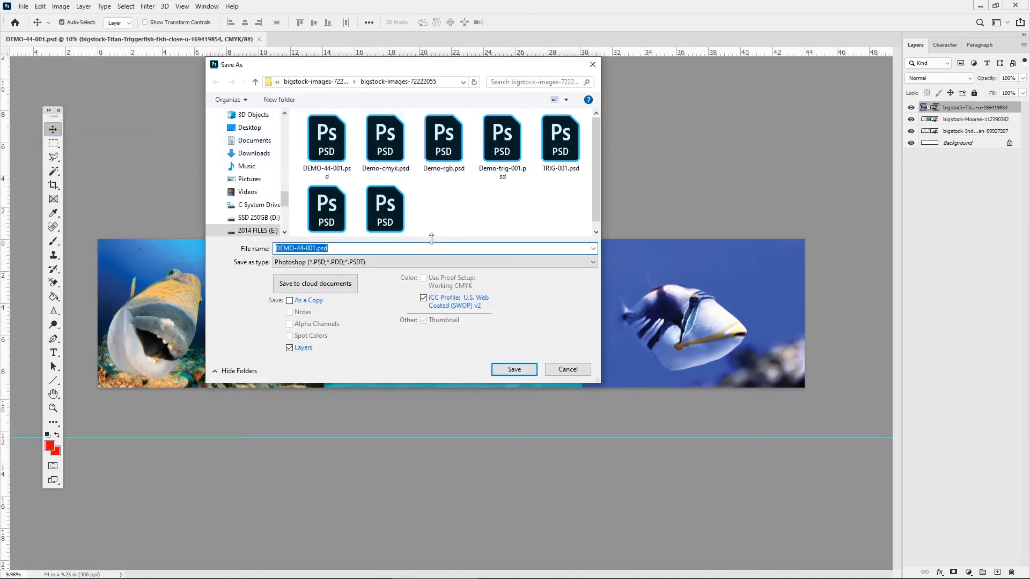
click(391, 261)
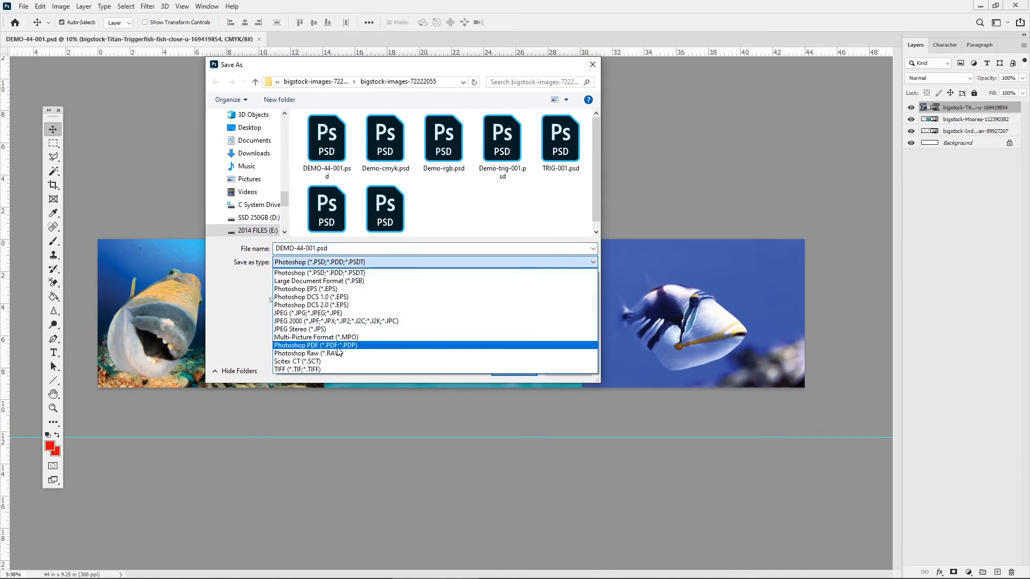
click(376, 346)
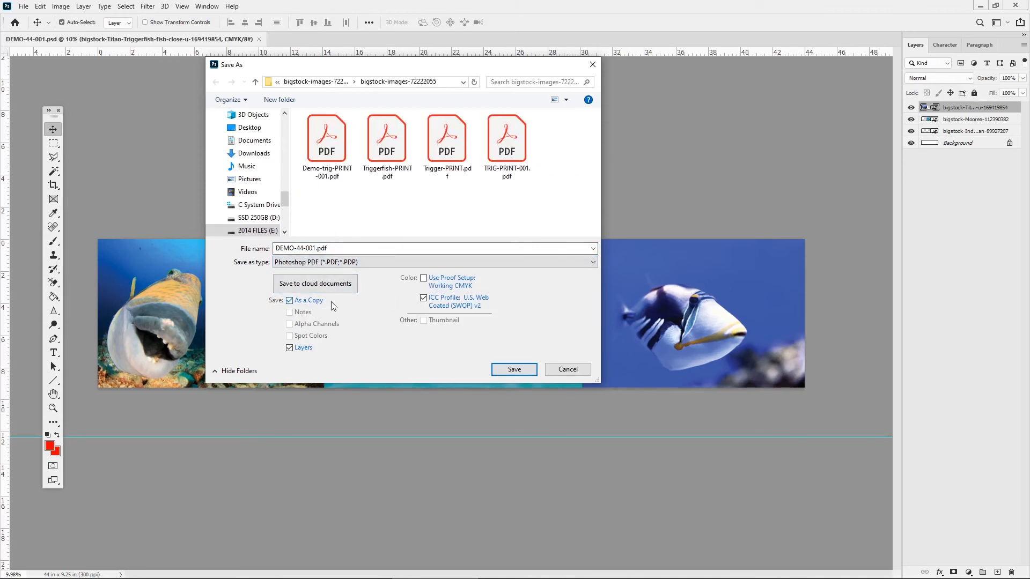
click(289, 349)
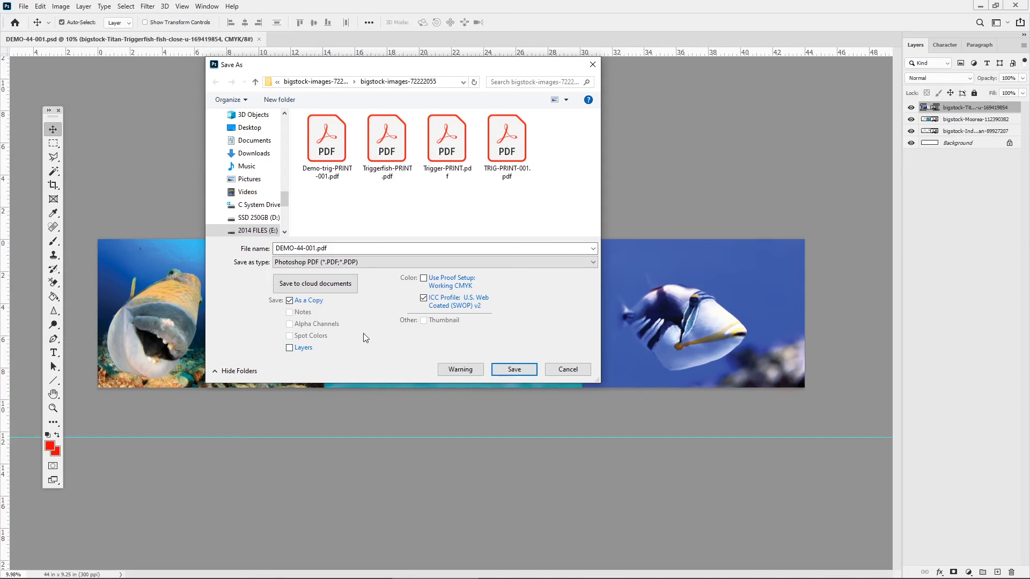
click(511, 370)
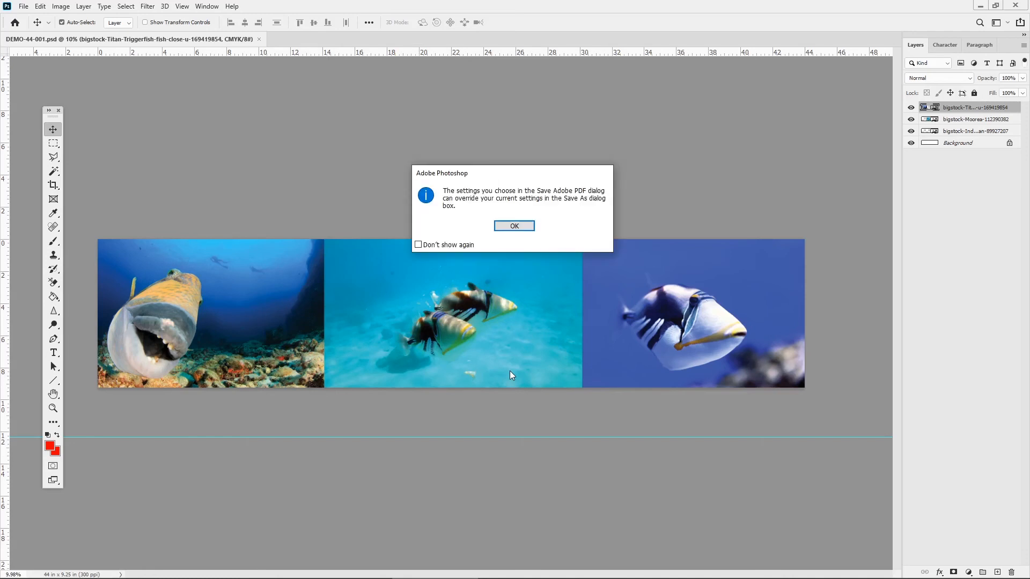
Step: Save the PDF with the High Quality Print preset and Acrobat 5 (PDF 1.4) compatibility, without Photoshop editing capabilities, thumbnails or fast web preview
click(514, 227)
drag(417, 101, 437, 137)
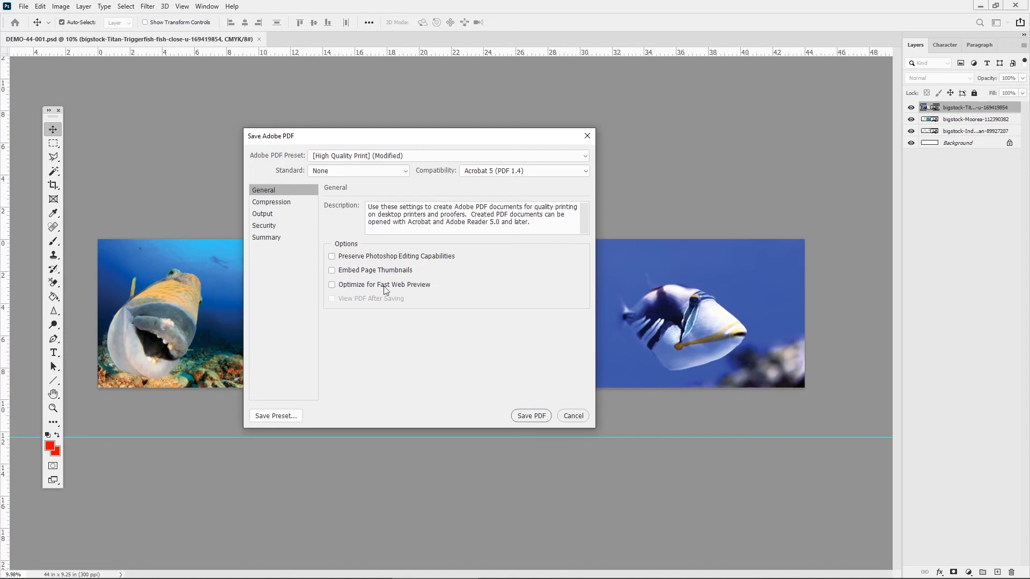
click(528, 417)
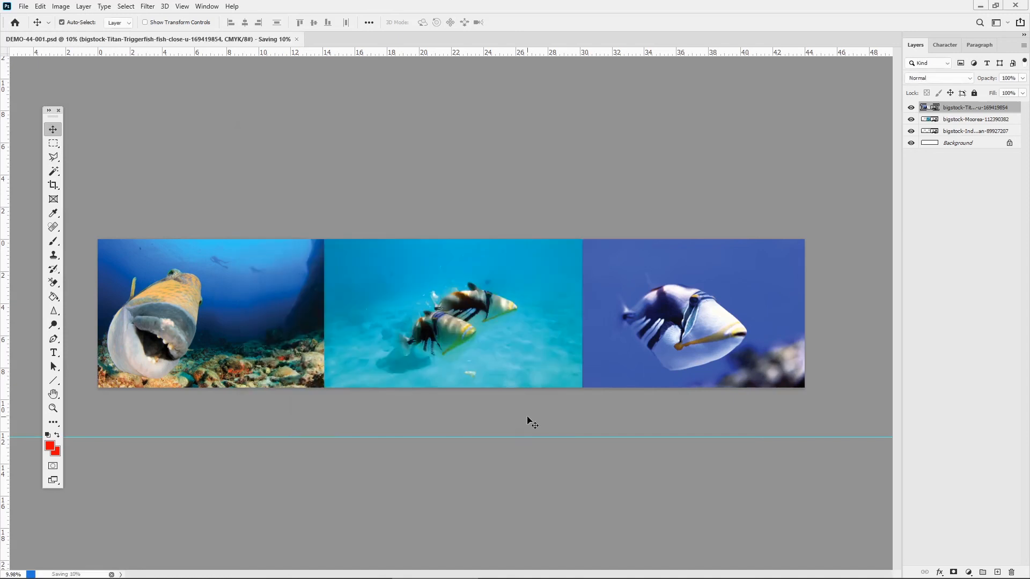